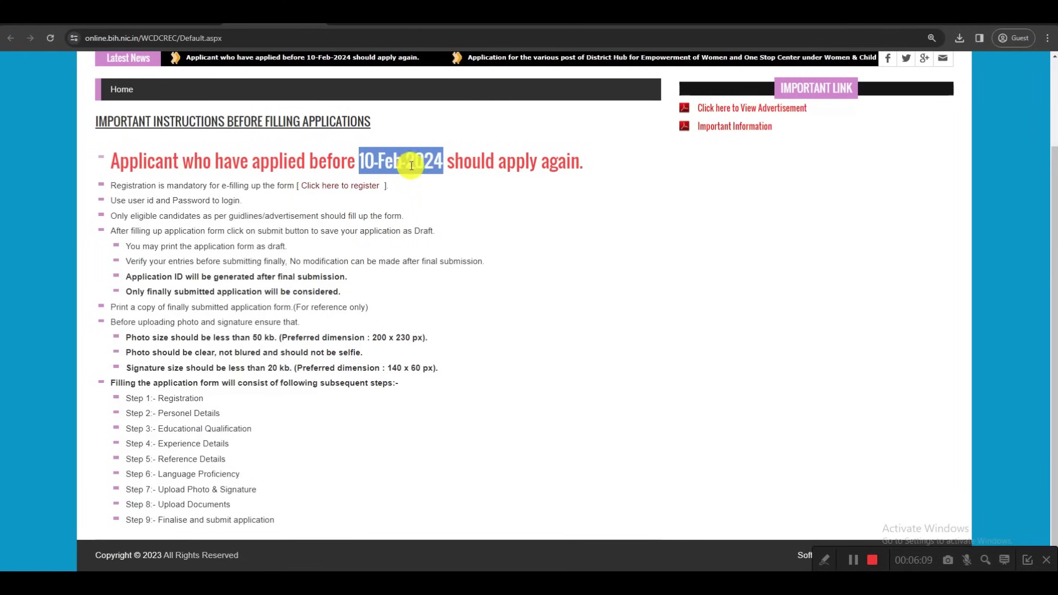
# Step: Highlight the 10-Feb-2024 date in the re-application notice and open the registration form from the instructions
pyautogui.moveTo(499, 162); pyautogui.dragTo(584, 161)
pyautogui.click(547, 199)
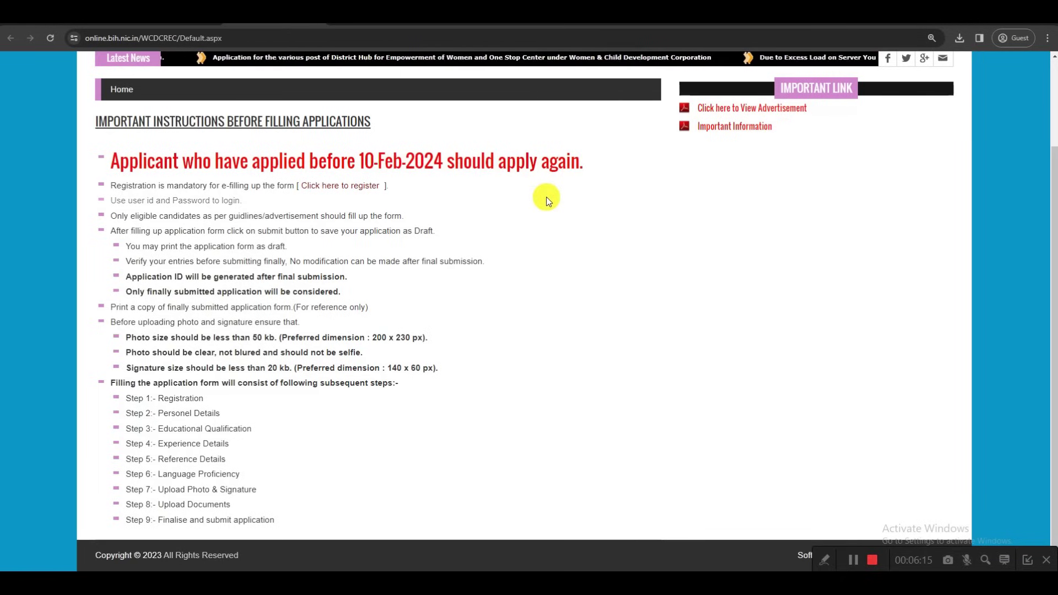
pyautogui.moveTo(359, 161); pyautogui.dragTo(441, 165)
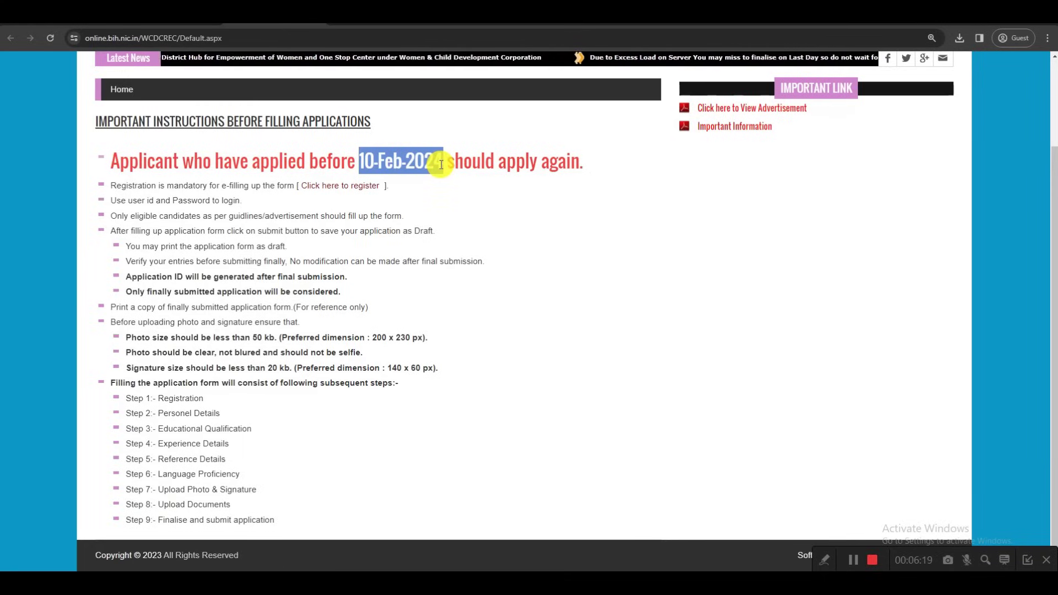
pyautogui.moveTo(441, 165); pyautogui.dragTo(445, 163)
pyautogui.click(318, 192)
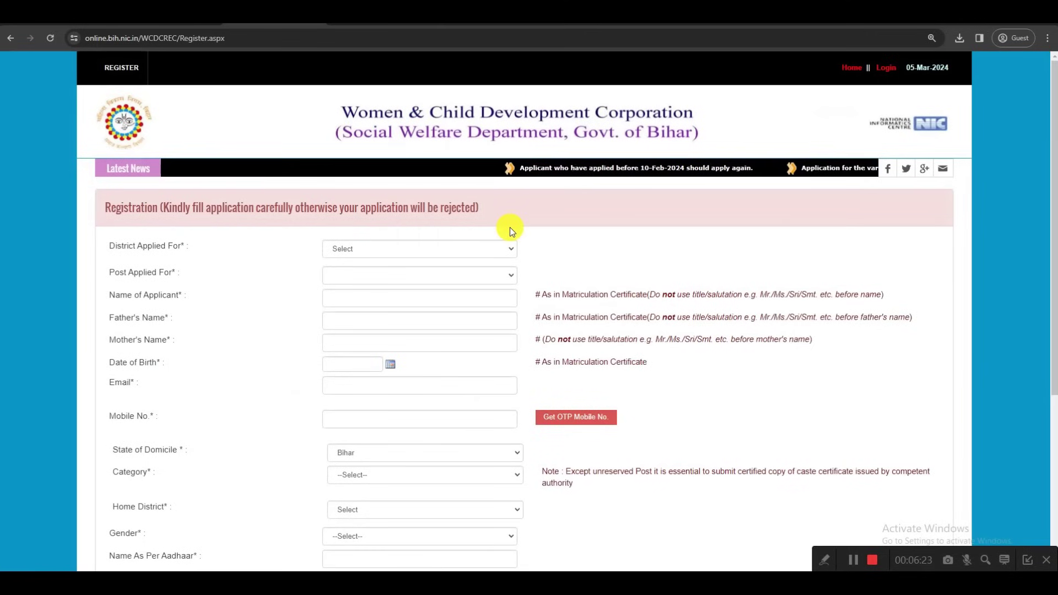
# Step: Set the district applied for to MUNGER in the registration form
pyautogui.scroll(-2, 510, 227)
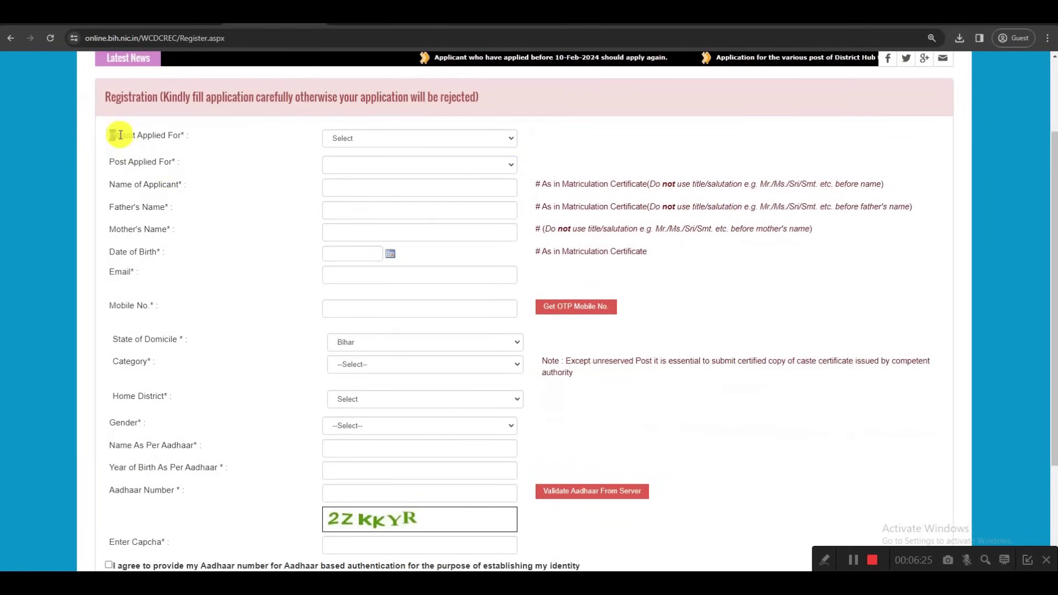
pyautogui.moveTo(120, 135); pyautogui.dragTo(178, 135)
pyautogui.click(369, 138)
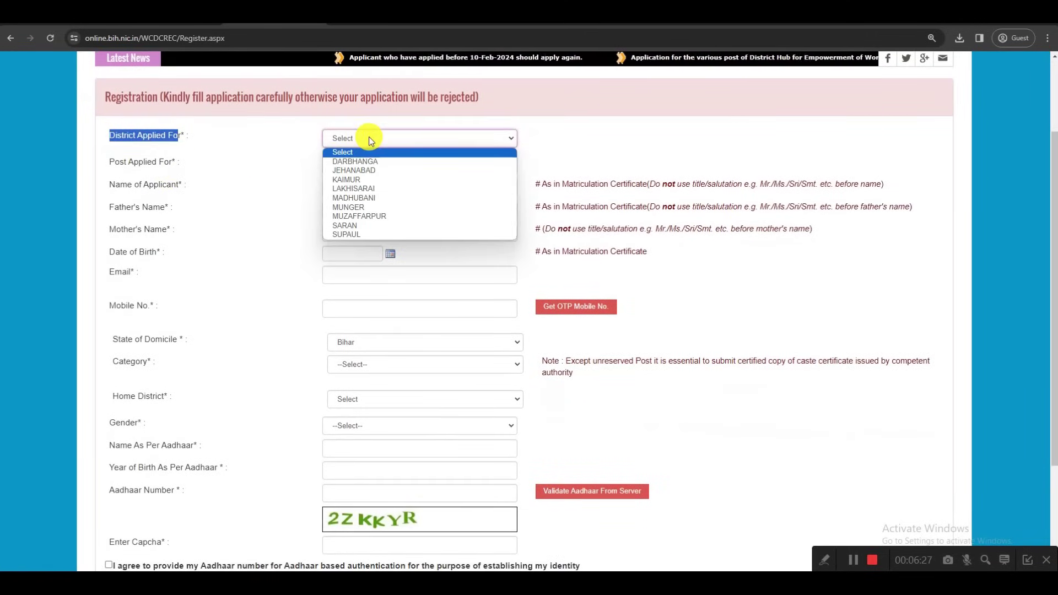
pyautogui.click(355, 208)
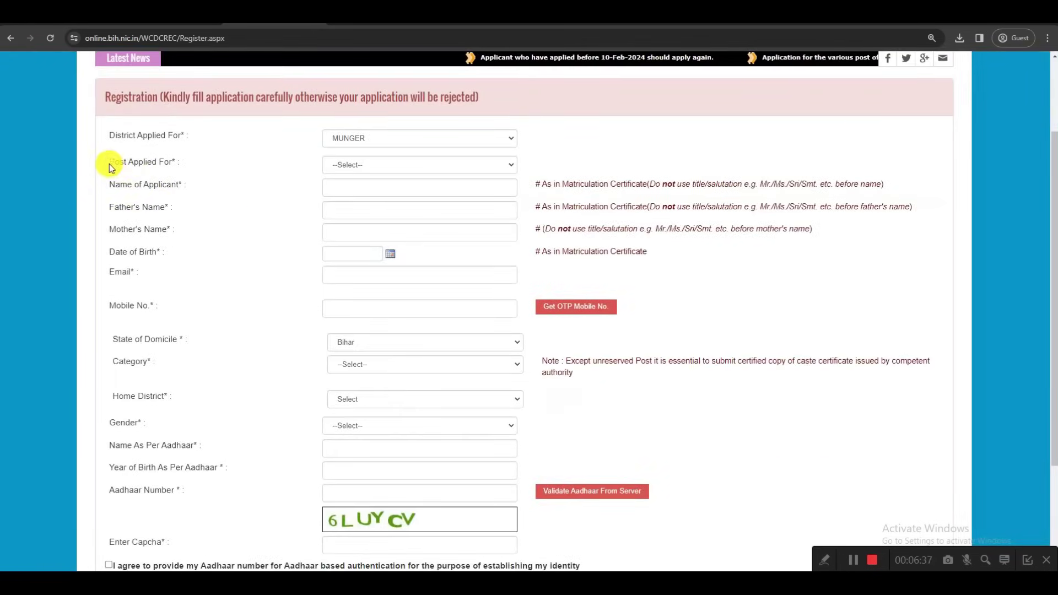
# Step: Look at the available posts, check the open advertisement PDFs, and return to the registration form
pyautogui.moveTo(110, 167); pyautogui.dragTo(175, 162)
pyautogui.click(346, 164)
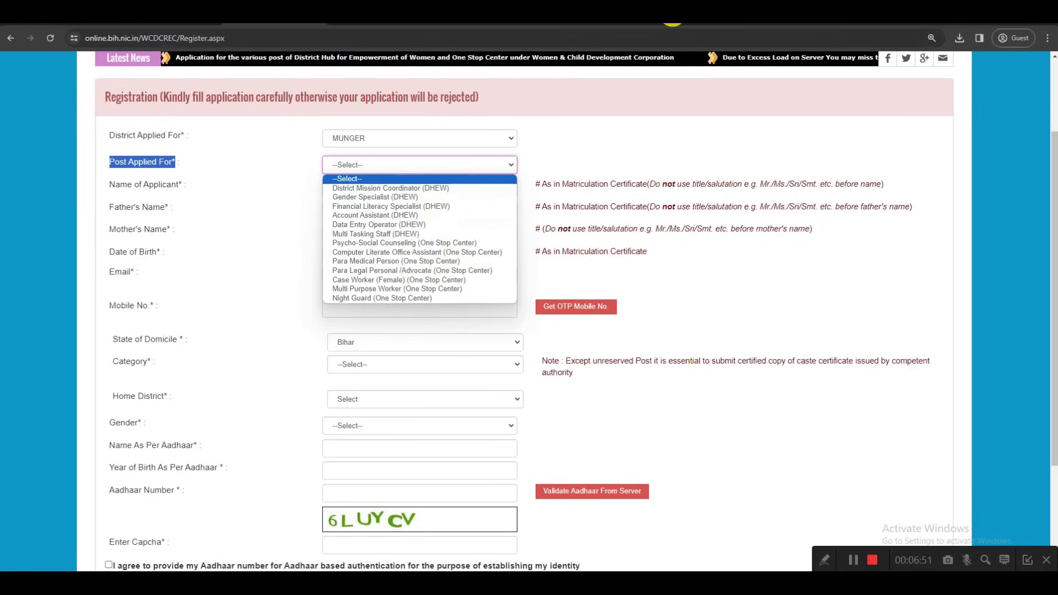
pyautogui.hotkey('ctrl', 'Tab')
pyautogui.hotkey('ctrl', 'Tab')
pyautogui.hotkey('ctrl', 'Tab')
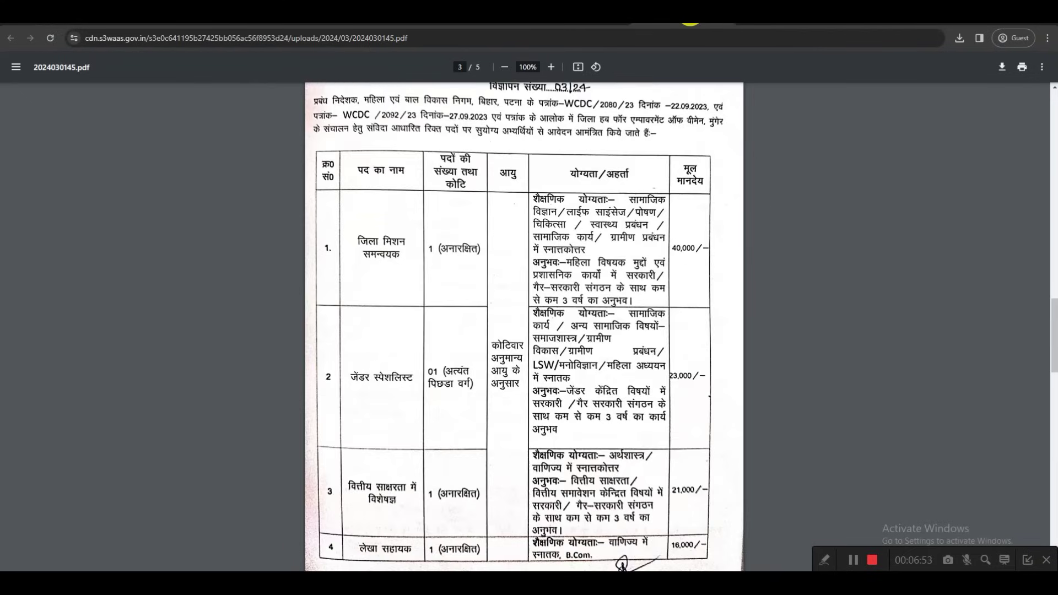
pyautogui.hotkey('ctrl', 'Tab')
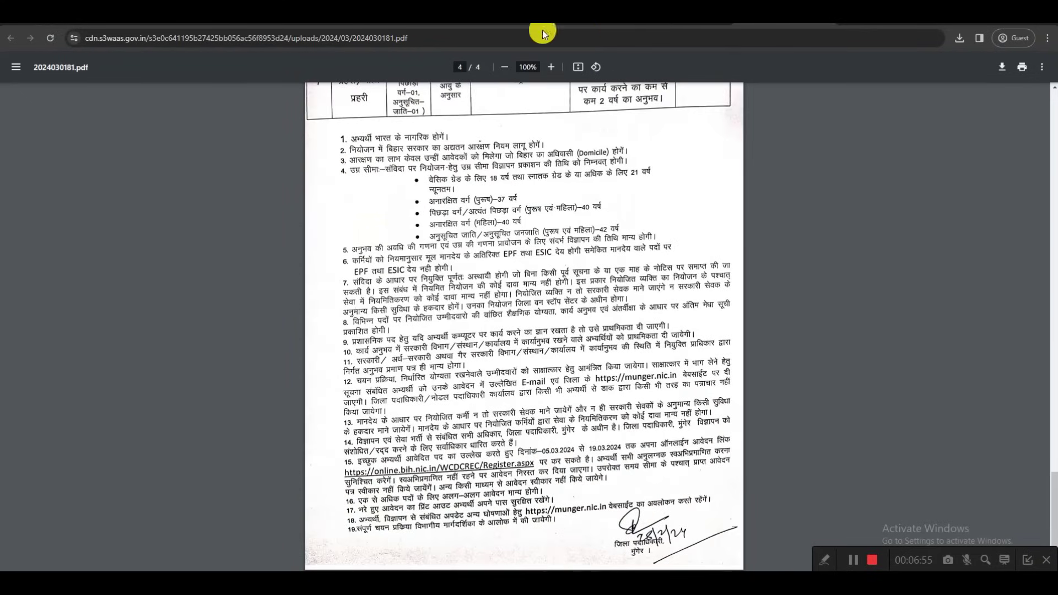
pyautogui.hotkey('ctrl', 'Tab')
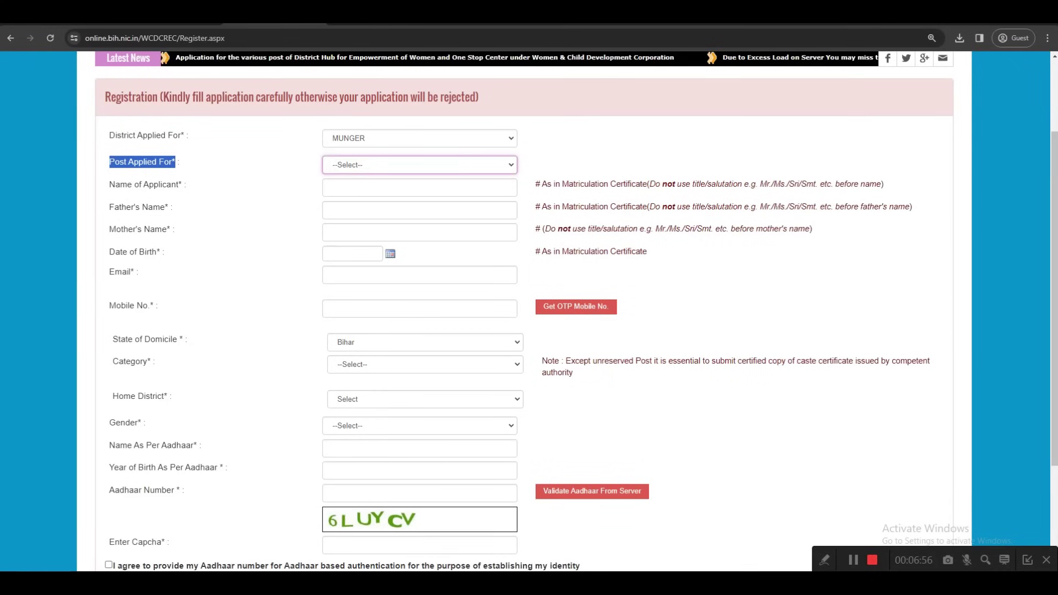
# Step: Browse the available posts and set the post applied for to Data Entry Operator (DHEW)
pyautogui.click(349, 164)
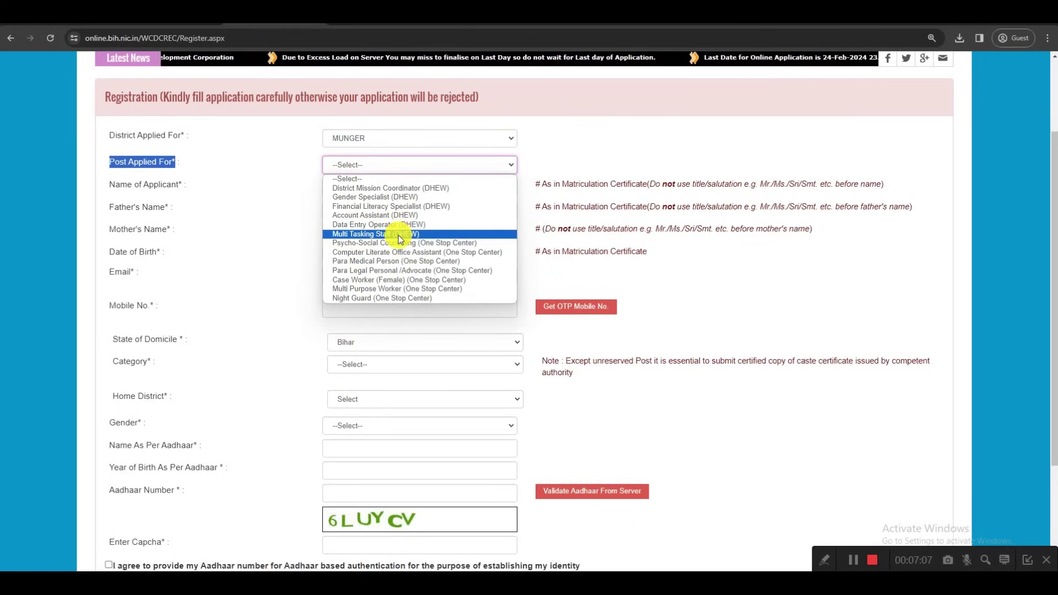
pyautogui.click(554, 151)
pyautogui.click(363, 171)
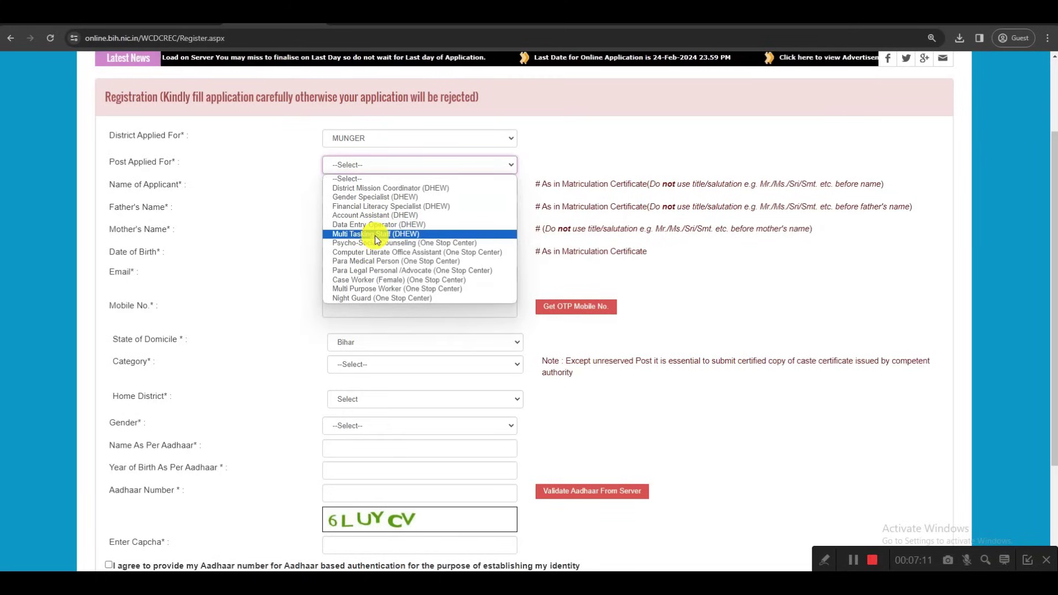
pyautogui.click(374, 235)
pyautogui.click(373, 163)
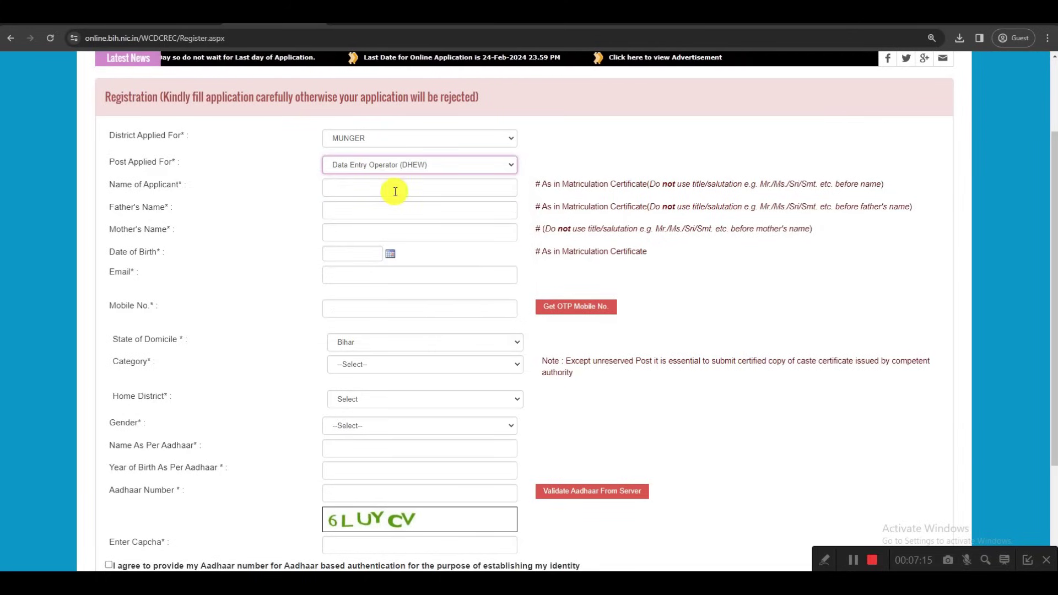
pyautogui.click(368, 225)
# Step: Read the Data Entry Operator eligibility row in the advertisement 2024030145.pdf and return to the registration form
pyautogui.click(699, 59)
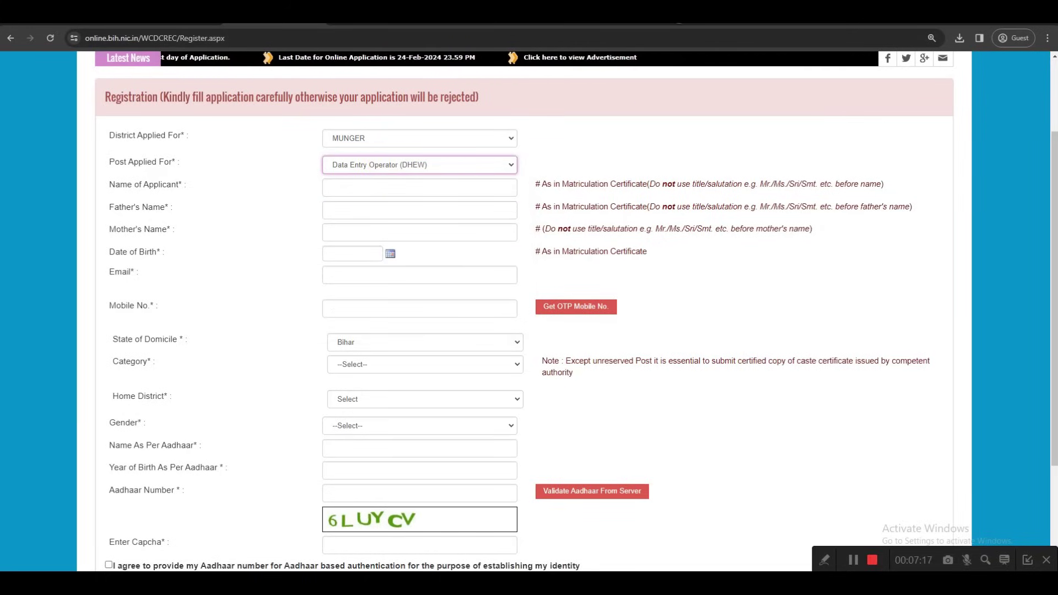
pyautogui.scroll(-5, 592, 274)
pyautogui.scroll(-3, 592, 274)
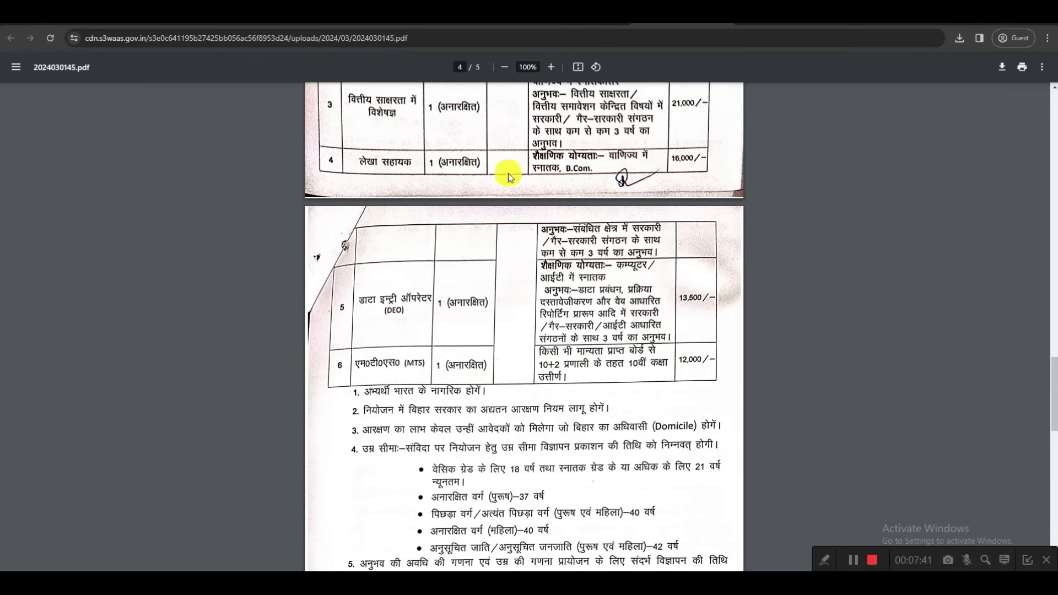
pyautogui.click(166, 20)
# Step: Change the post applied for to Multi Tasking Staff (DHEW)
pyautogui.click(368, 163)
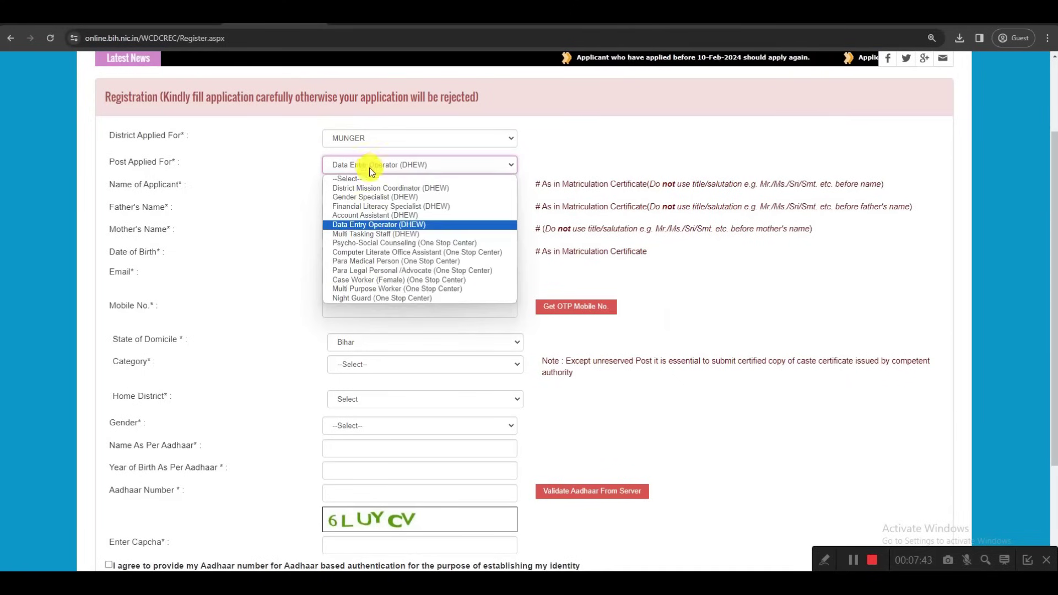
pyautogui.click(369, 225)
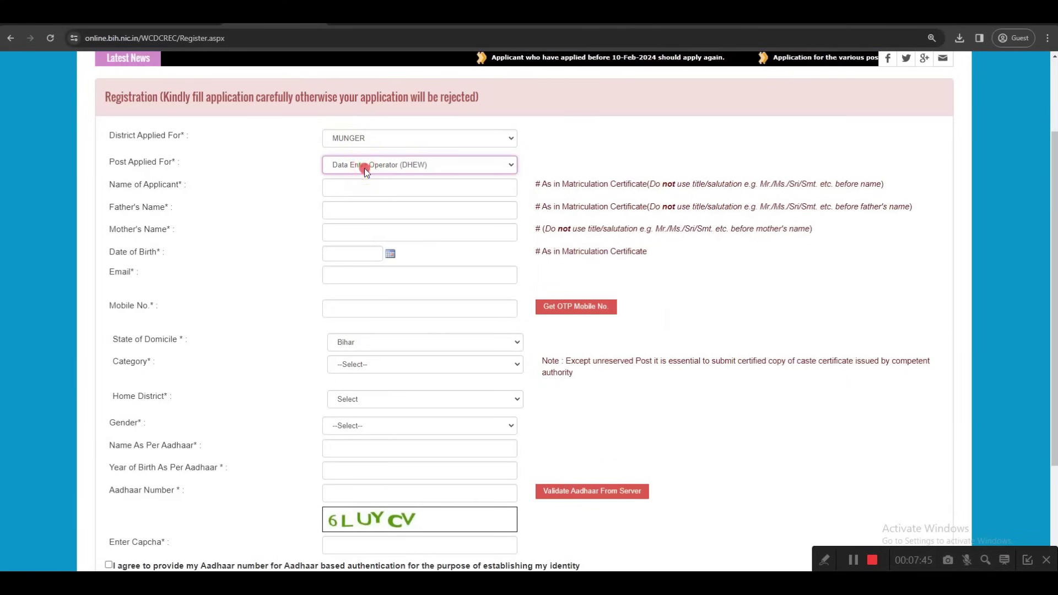
pyautogui.click(365, 168)
pyautogui.click(366, 233)
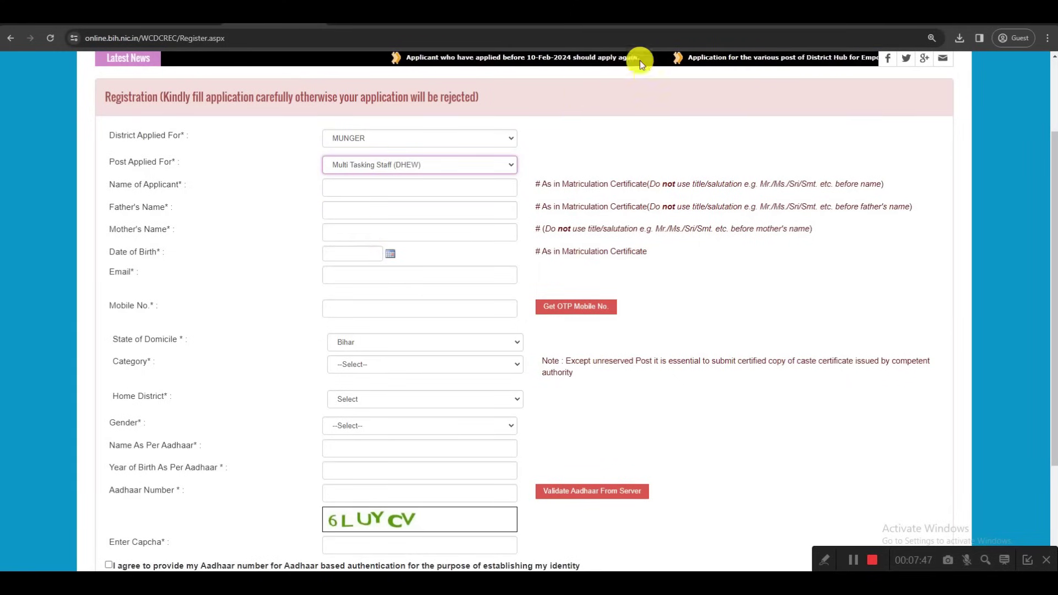
# Step: Read the Multi Tasking Staff (MTS) eligibility row in the advertisement PDF and return to the registration form
pyautogui.click(760, 22)
pyautogui.scroll(5, 660, 182)
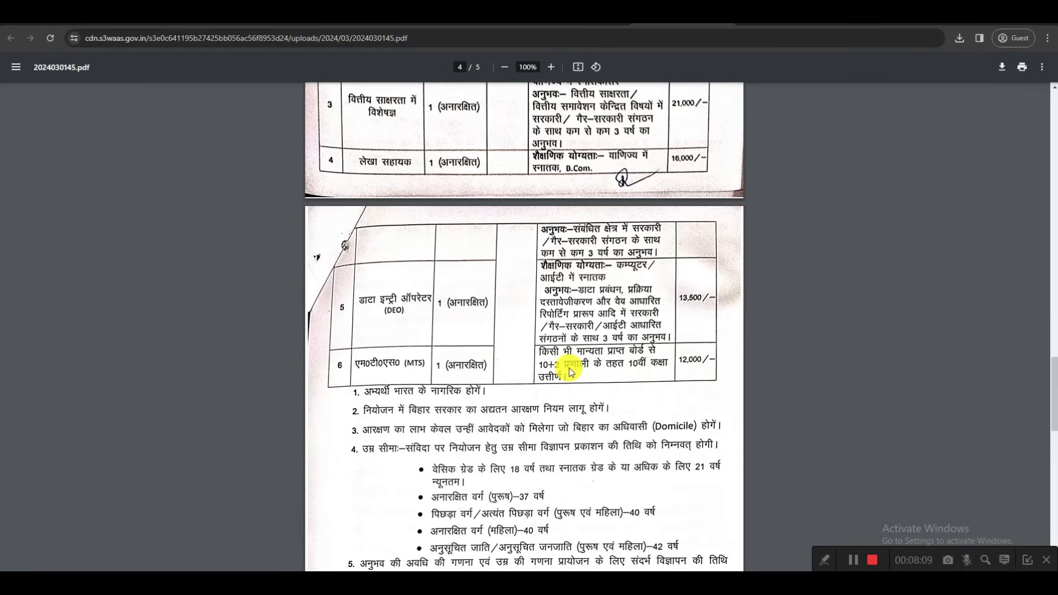
pyautogui.hotkey('ctrl', 'Tab')
# Step: Set the post applied for back to Data Entry Operator (DHEW)
pyautogui.click(381, 163)
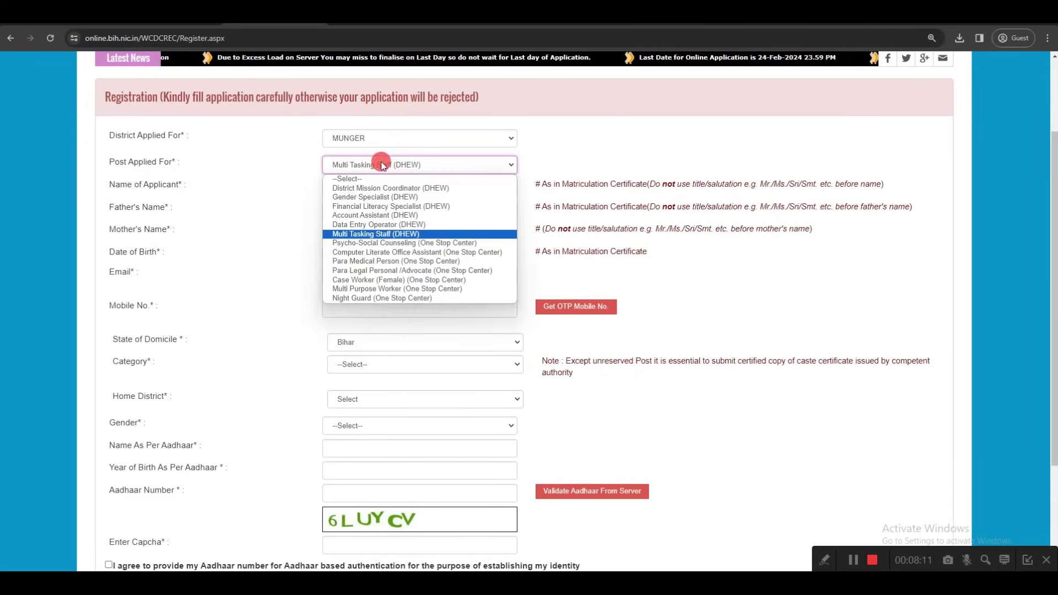
pyautogui.click(308, 176)
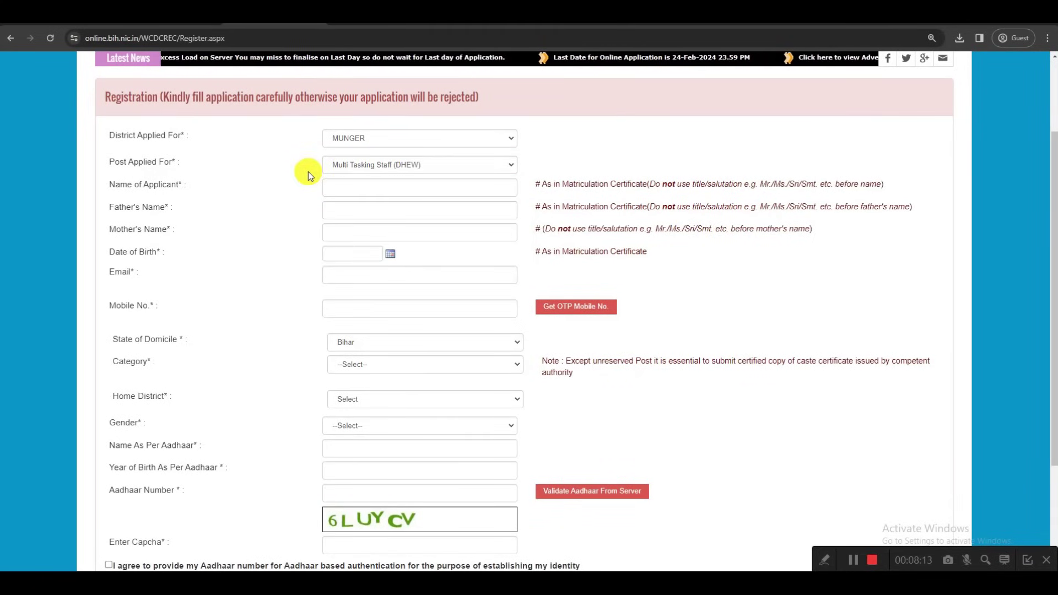
pyautogui.click(377, 166)
pyautogui.click(378, 223)
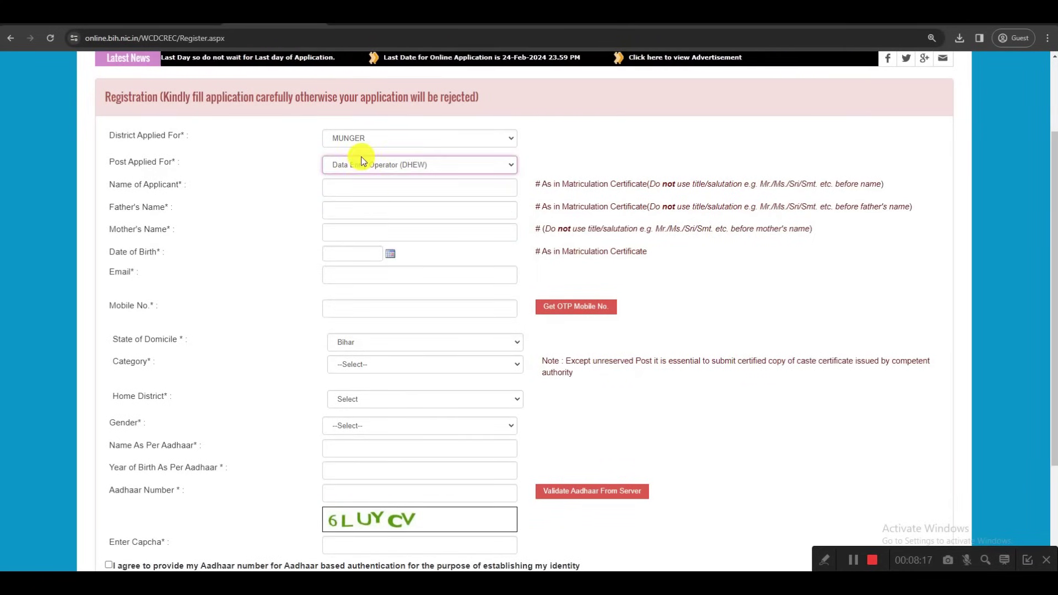
pyautogui.click(396, 166)
pyautogui.click(562, 161)
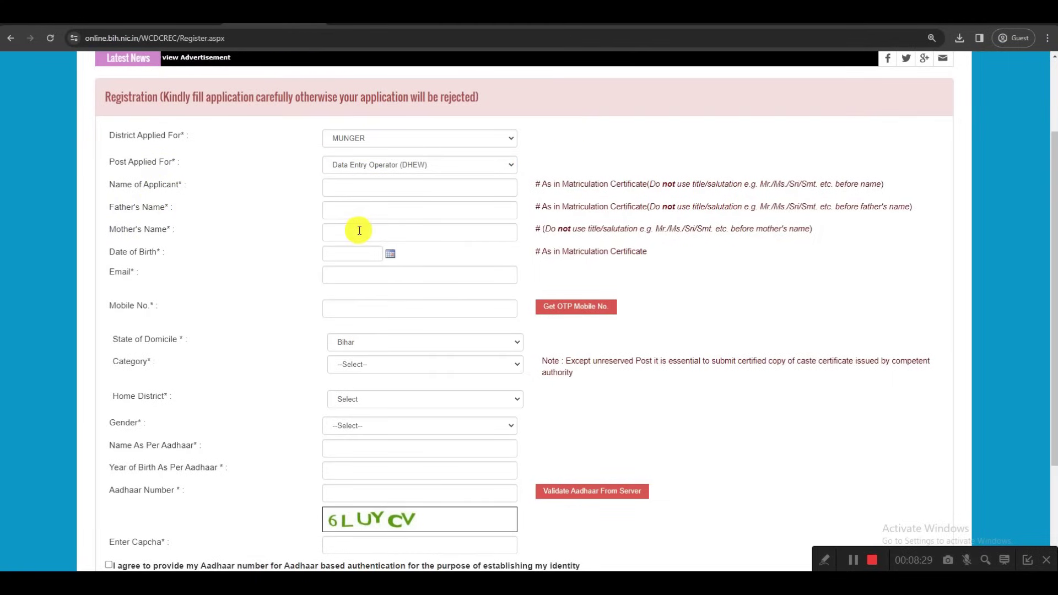
# Step: Highlight the Matriculation Certificate and Mr./Ms. salutation notes beside the applicant's and father's name fields
pyautogui.moveTo(562, 184); pyautogui.dragTo(648, 188)
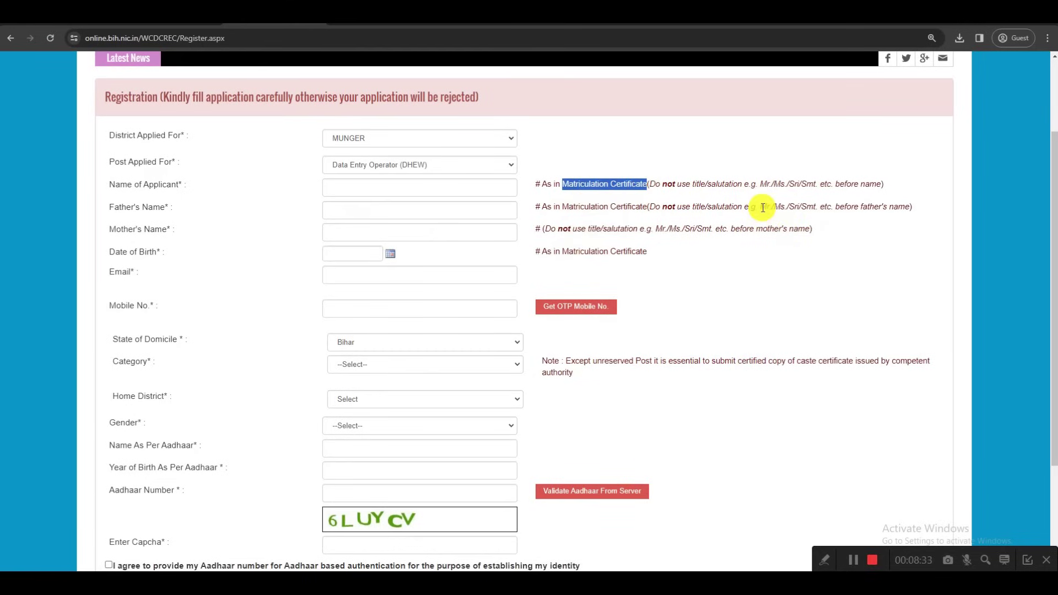
pyautogui.moveTo(761, 206); pyautogui.dragTo(787, 208)
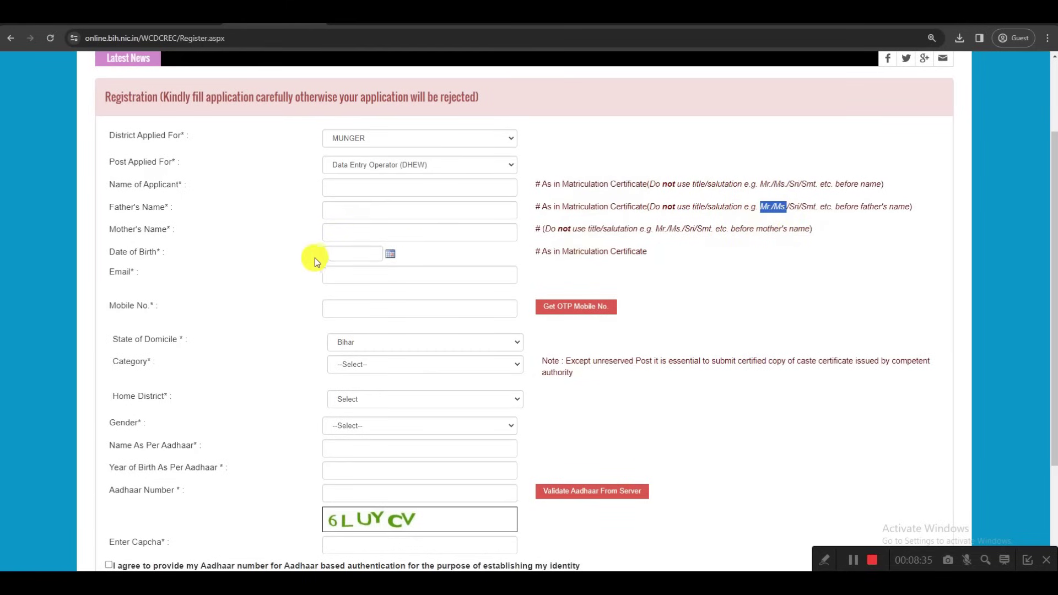
pyautogui.scroll(-1, 409, 278)
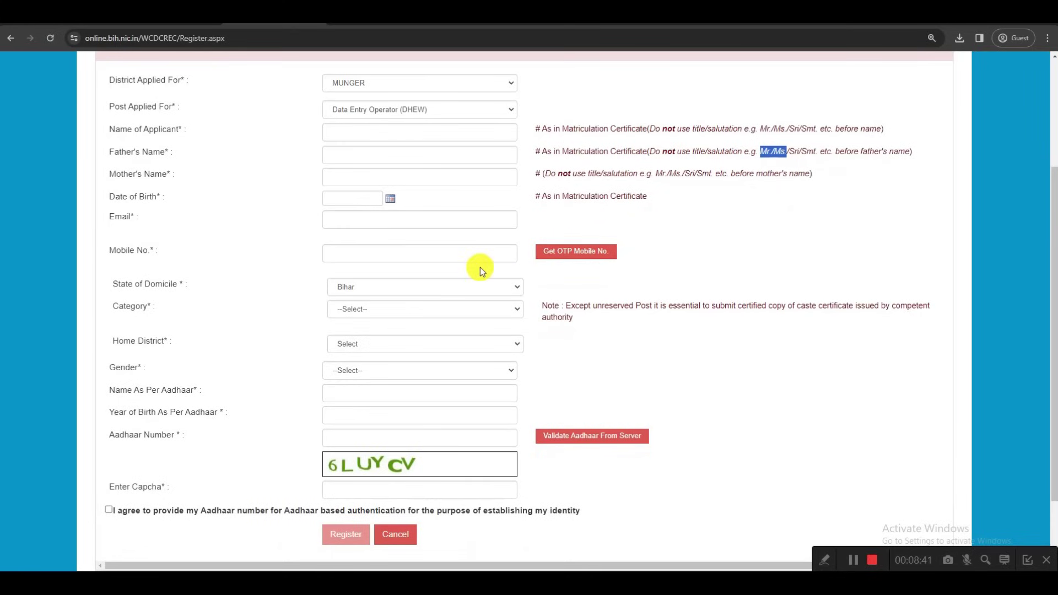
# Step: Try Other State as the state of domicile, view the state names it offers, and set the domicile back to Bihar
pyautogui.scroll(-1, 481, 266)
pyautogui.click(353, 231)
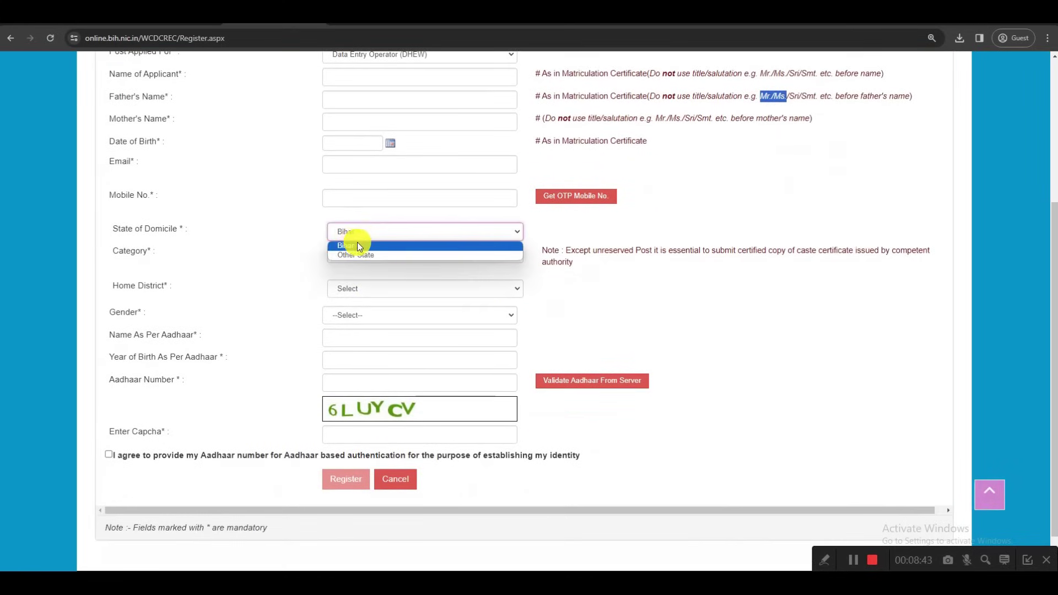
pyautogui.click(345, 246)
pyautogui.click(351, 231)
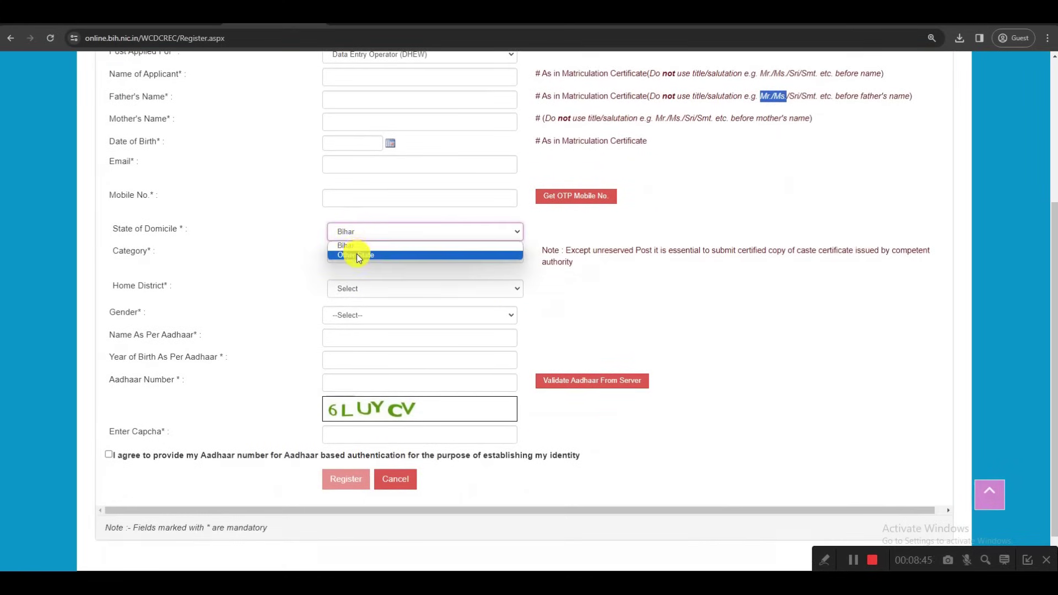
pyautogui.click(356, 254)
pyautogui.click(362, 287)
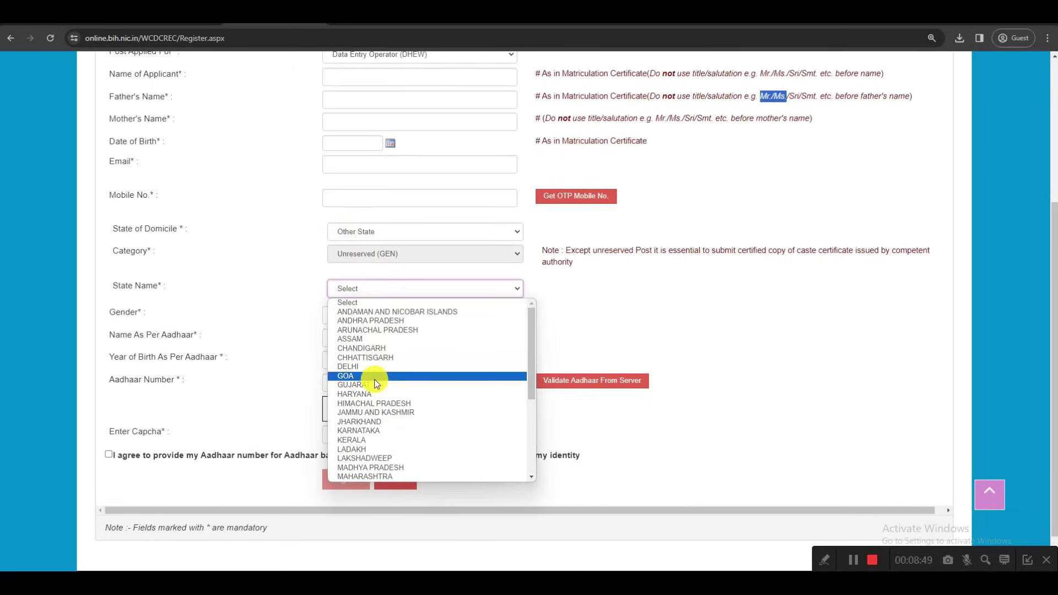
pyautogui.click(283, 269)
pyautogui.click(376, 227)
pyautogui.click(365, 246)
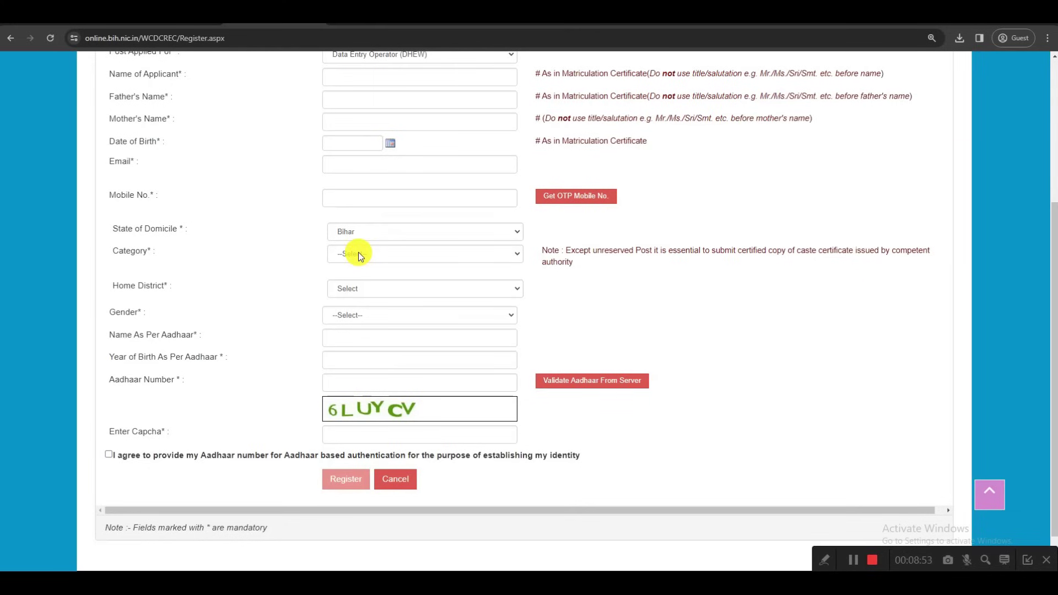
# Step: Set the category to Extremely Backward Caste (EBC) and the home district to GOPALGANJ
pyautogui.click(358, 253)
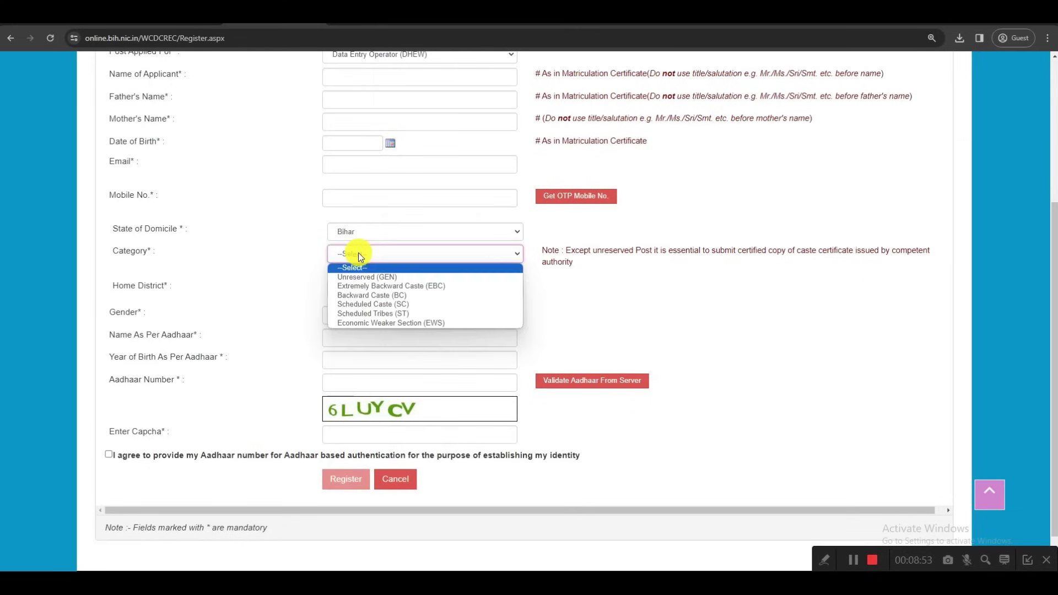
pyautogui.click(420, 291)
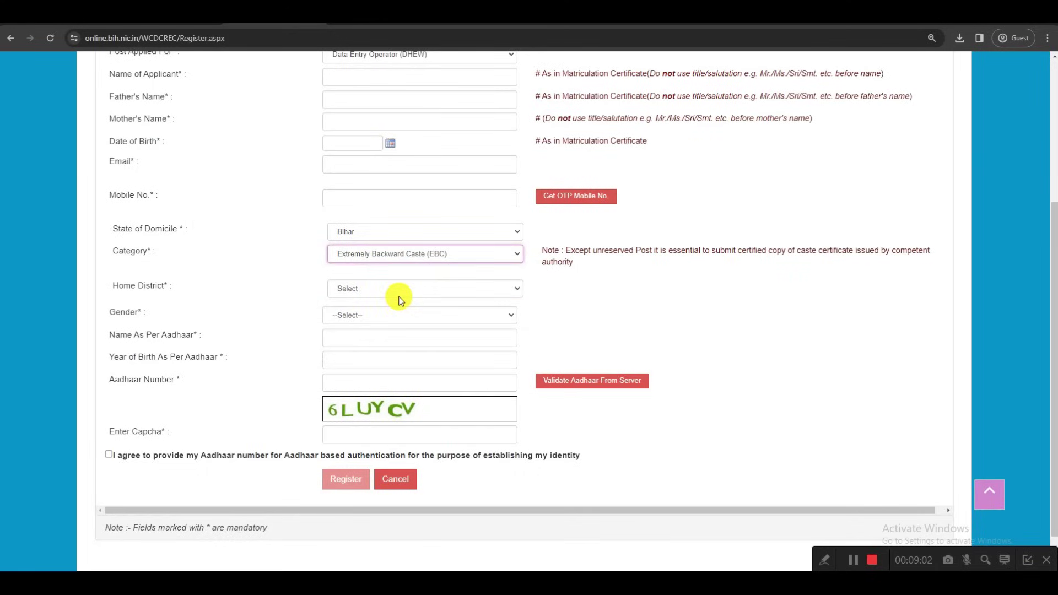
pyautogui.click(359, 289)
pyautogui.click(368, 404)
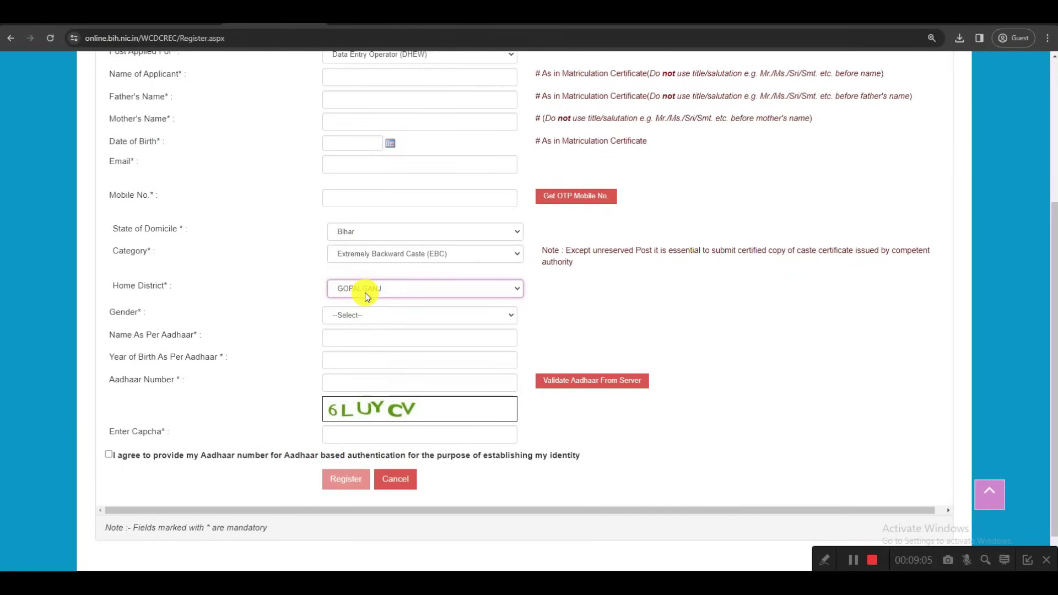
# Step: Set the applicant's gender to Female
pyautogui.click(366, 316)
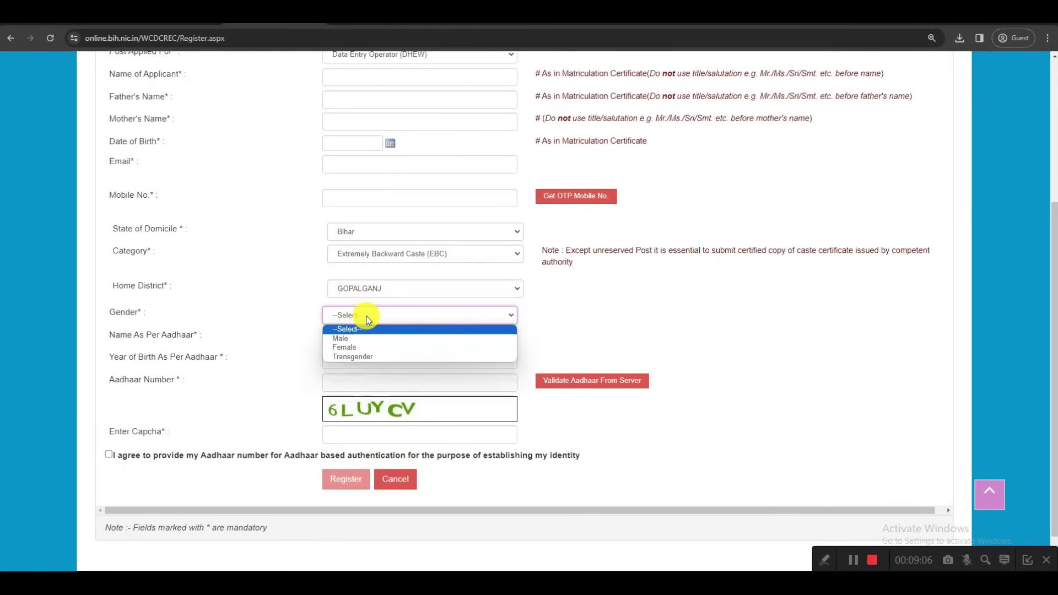
pyautogui.click(357, 347)
pyautogui.scroll(-1, 390, 314)
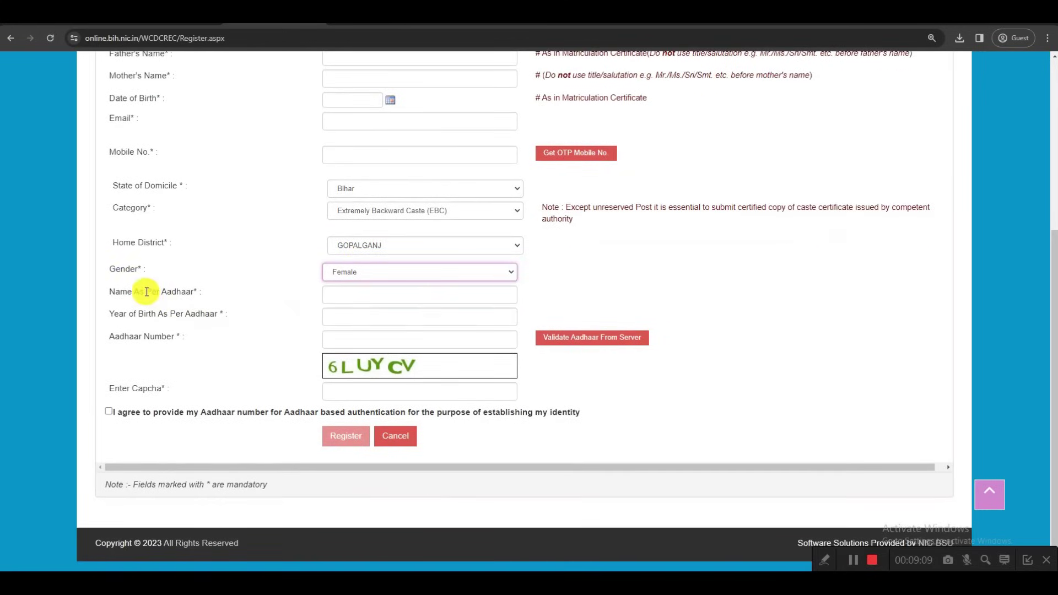
# Step: Highlight the Aadhaar year of birth and Aadhaar number labels, and validate the Aadhaar details from the server
pyautogui.moveTo(147, 292); pyautogui.dragTo(214, 316)
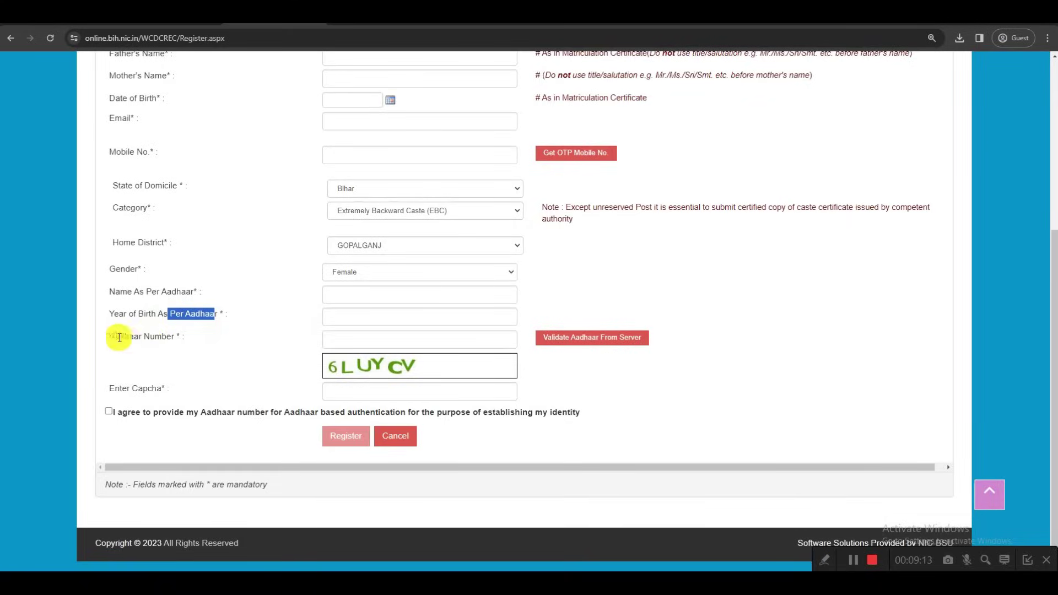
pyautogui.moveTo(110, 337); pyautogui.dragTo(186, 338)
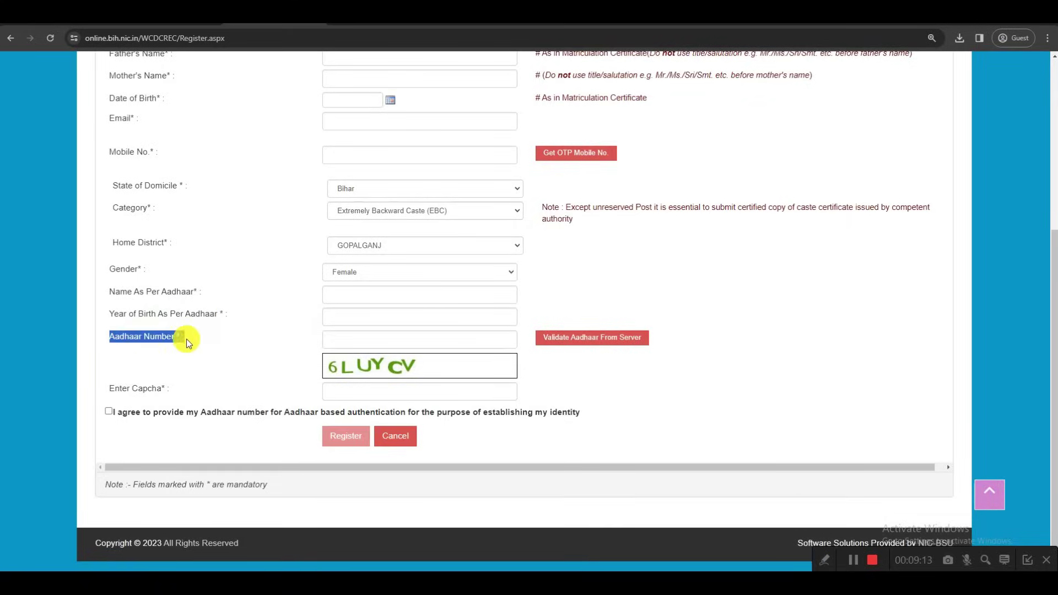
pyautogui.click(588, 341)
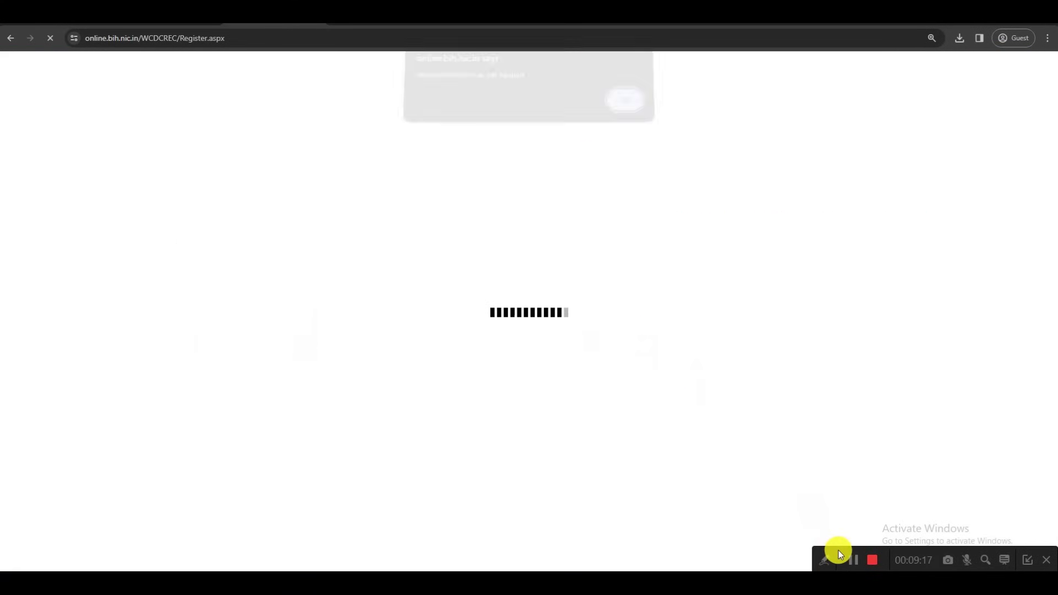
pyautogui.press('Return')
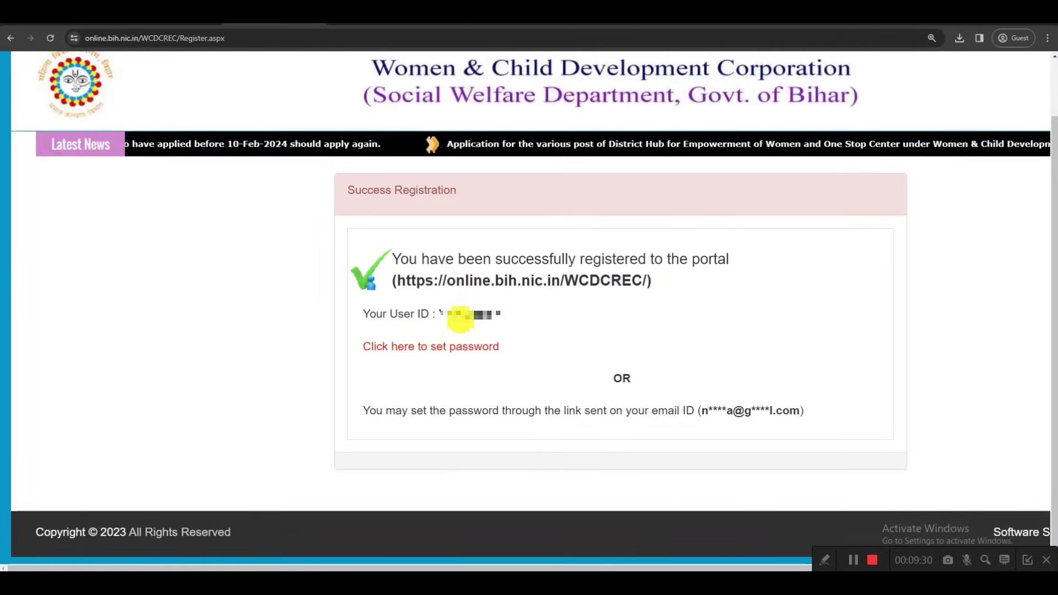
# Step: Highlight the successful registration message and open the page for setting the account password
pyautogui.moveTo(495, 259); pyautogui.dragTo(646, 256)
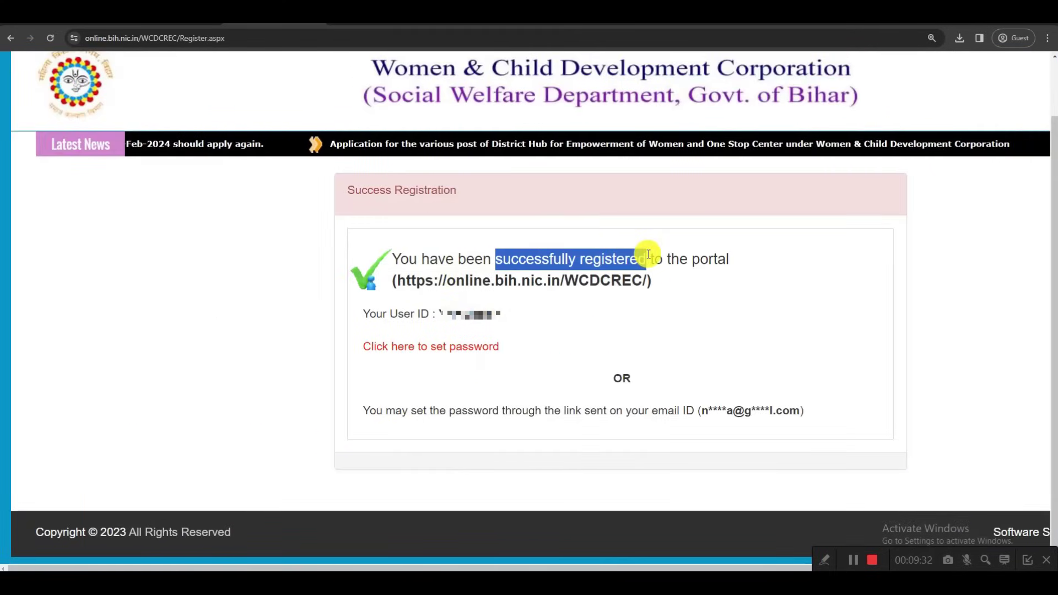
pyautogui.click(447, 350)
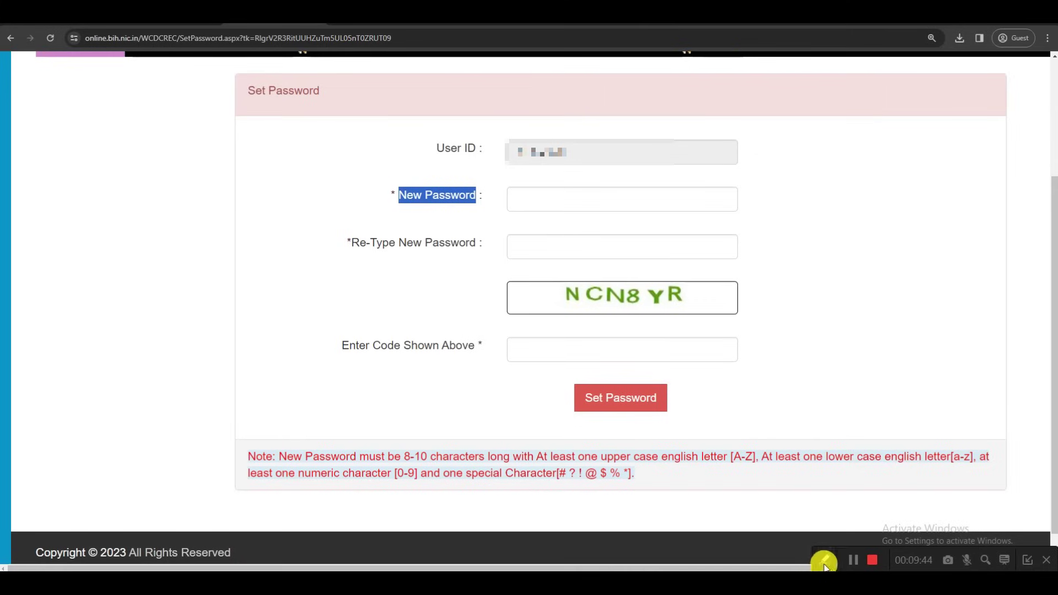
# Step: Handwrite an example beside the password fields with the red annotation pen and underline it
pyautogui.click(825, 563)
pyautogui.click(682, 560)
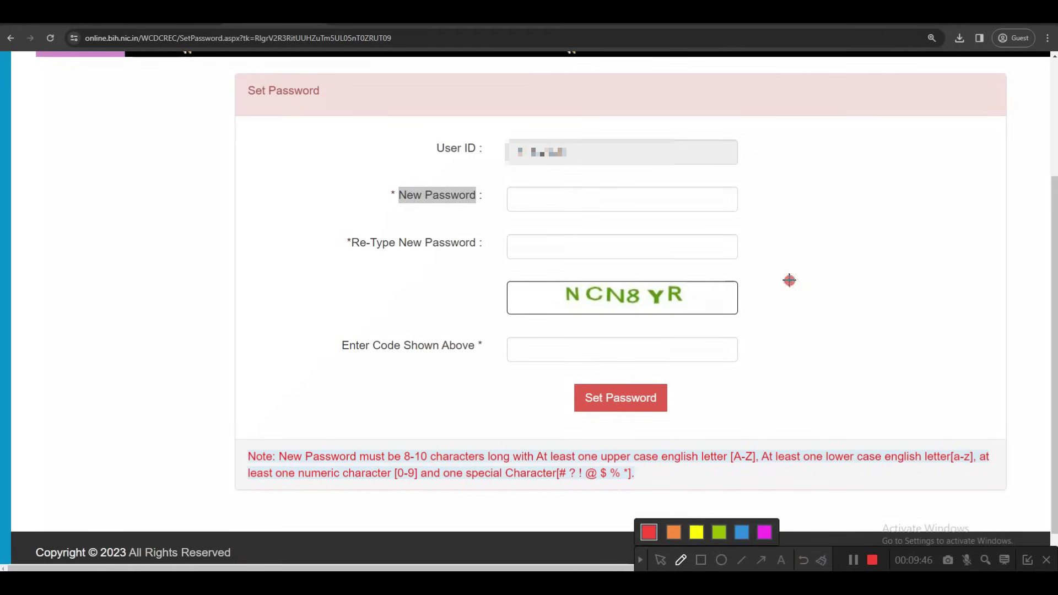
pyautogui.moveTo(789, 280)
pyautogui.mouseDown()
pyautogui.moveTo(796, 270)
pyautogui.moveTo(829, 300)
pyautogui.moveTo(843, 281)
pyautogui.moveTo(869, 290)
pyautogui.moveTo(891, 271)
pyautogui.moveTo(959, 256)
pyautogui.mouseUp()
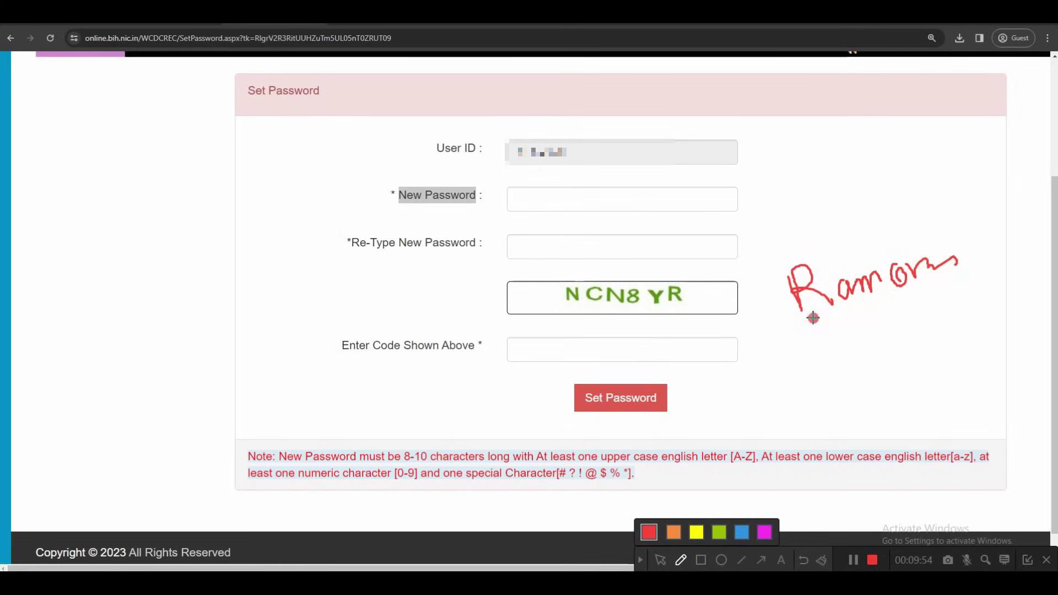
pyautogui.moveTo(814, 318); pyautogui.dragTo(1008, 276)
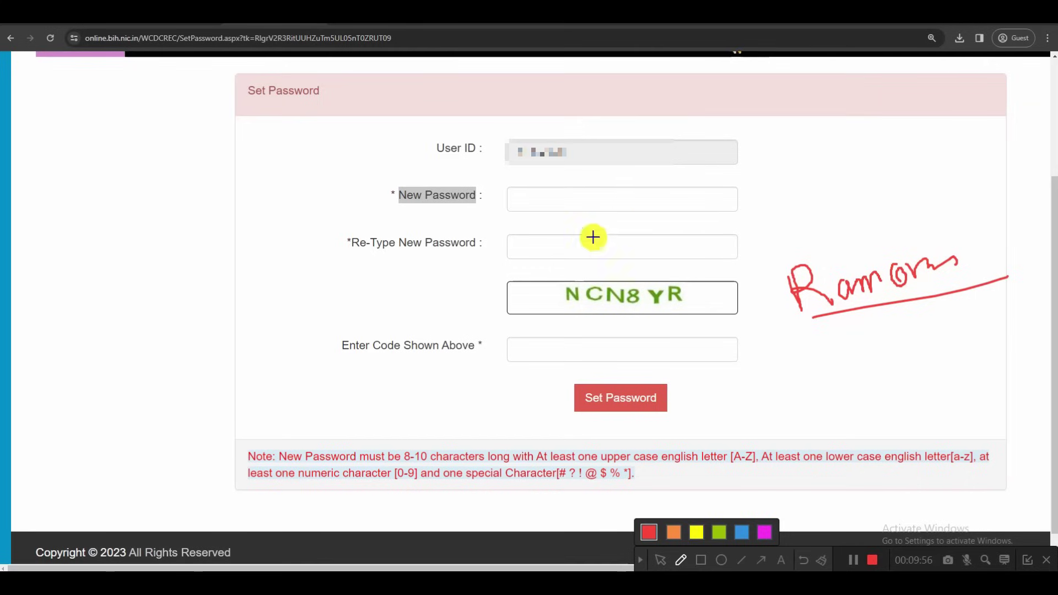
# Step: Mark the new password, re-type password and code fields in red, and circle the captcha and Set Password control
pyautogui.moveTo(751, 202); pyautogui.dragTo(773, 189)
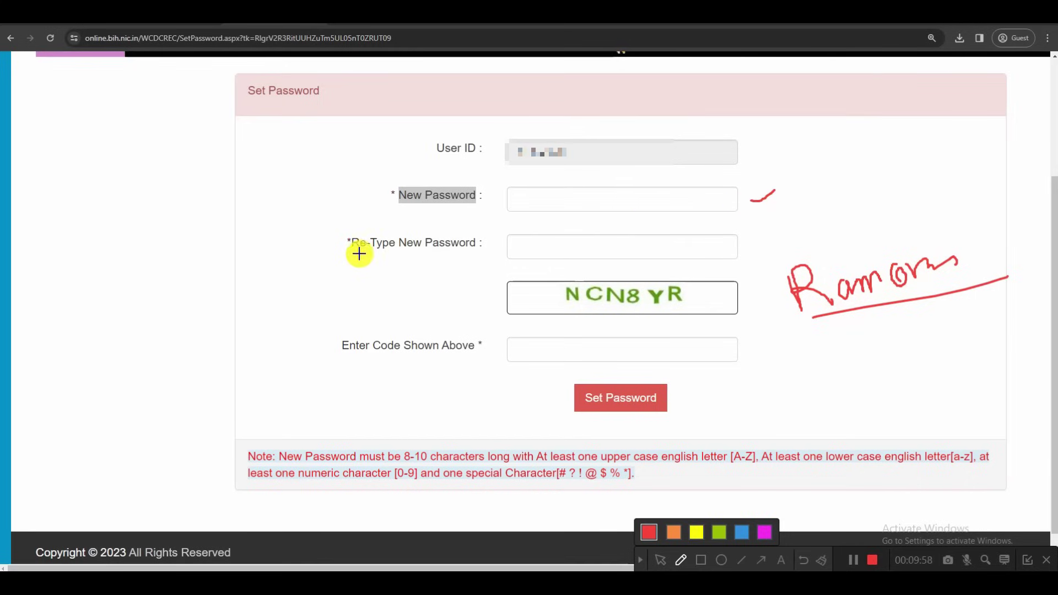
pyautogui.moveTo(355, 255); pyautogui.dragTo(474, 257)
pyautogui.moveTo(744, 248); pyautogui.dragTo(789, 237)
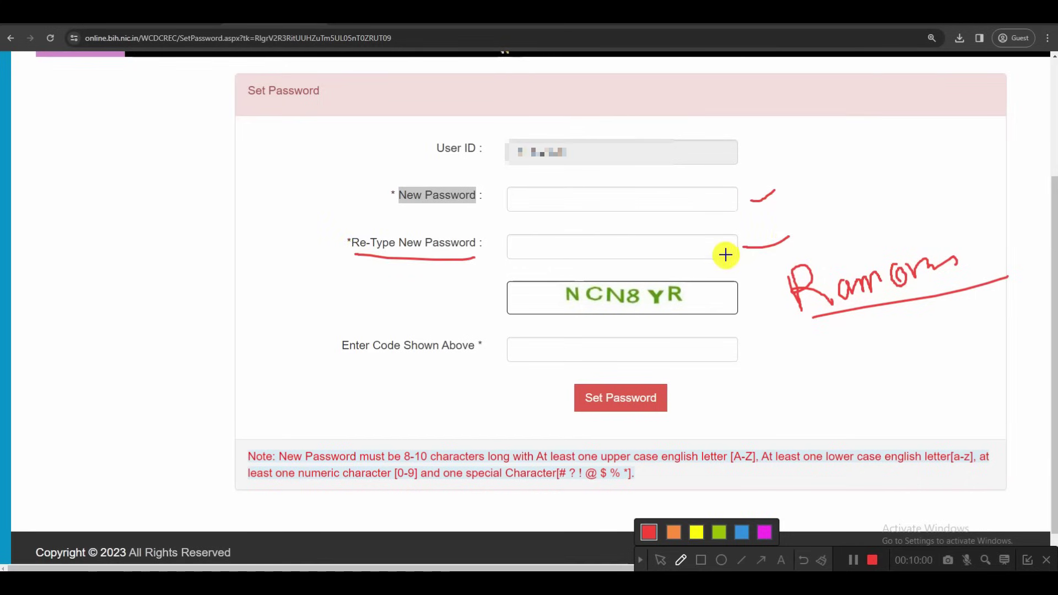
pyautogui.moveTo(667, 286)
pyautogui.mouseDown()
pyautogui.moveTo(586, 279)
pyautogui.moveTo(626, 309)
pyautogui.moveTo(678, 288)
pyautogui.moveTo(670, 282)
pyautogui.mouseUp()
pyautogui.moveTo(473, 358); pyautogui.dragTo(495, 348)
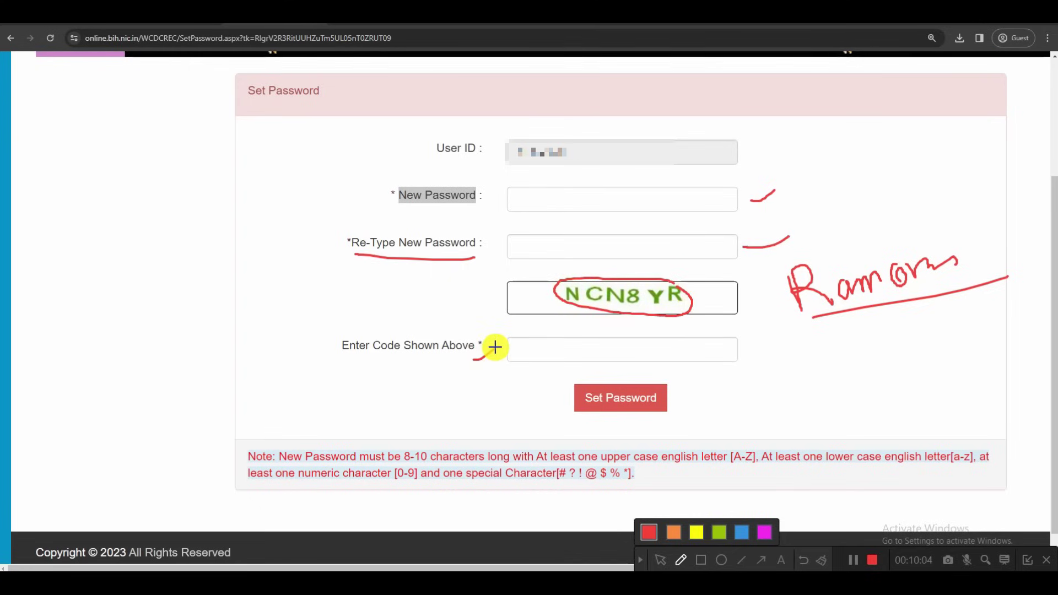
pyautogui.moveTo(652, 378)
pyautogui.mouseDown()
pyautogui.moveTo(609, 375)
pyautogui.moveTo(660, 407)
pyautogui.mouseUp()
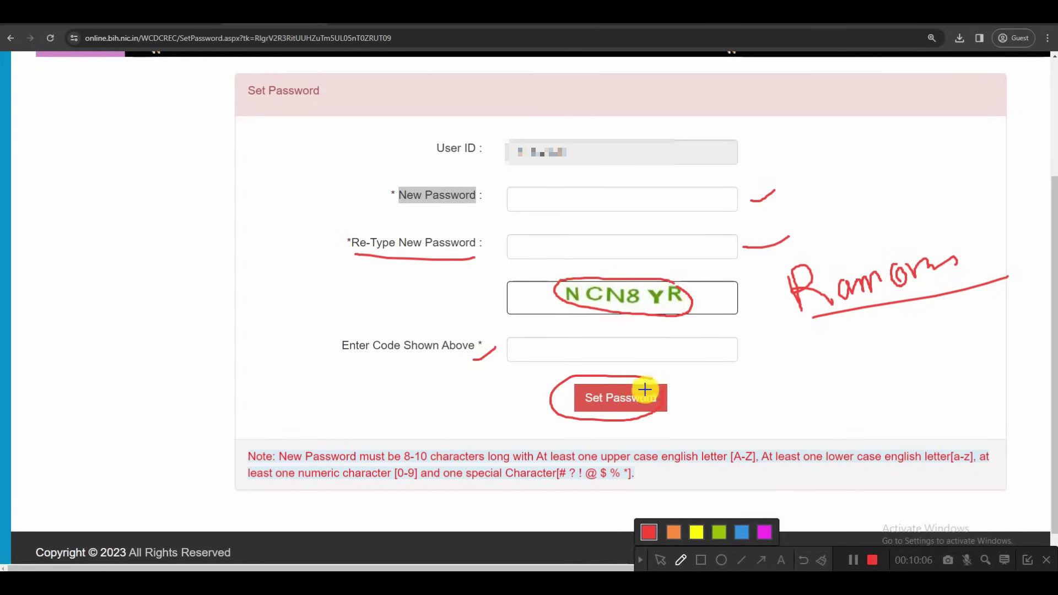
# Step: Submit the OTP sent to the registered mobile number to save the new account password
pyautogui.click(852, 561)
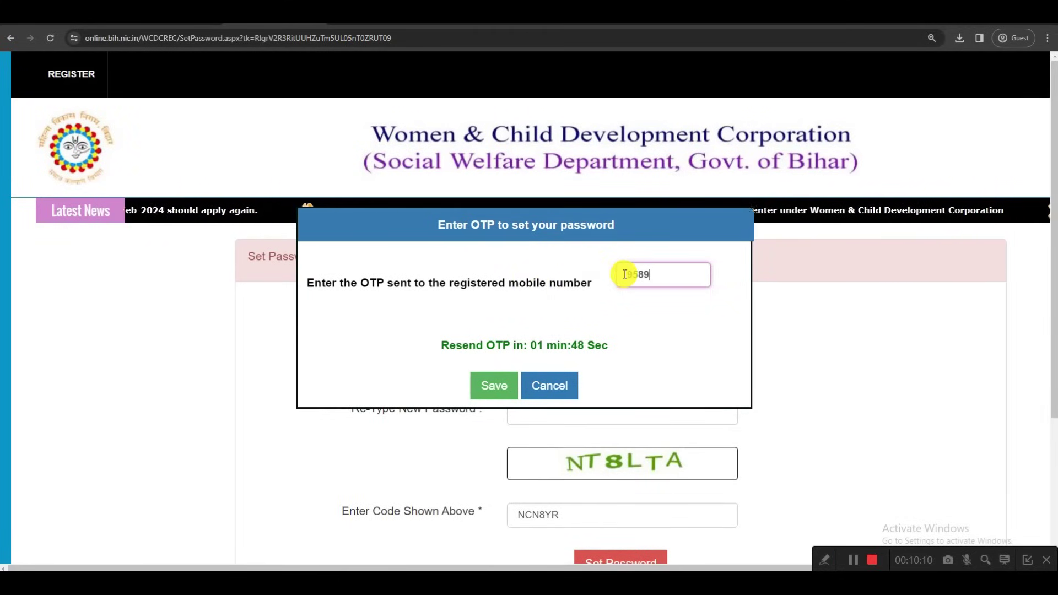
pyautogui.click(494, 384)
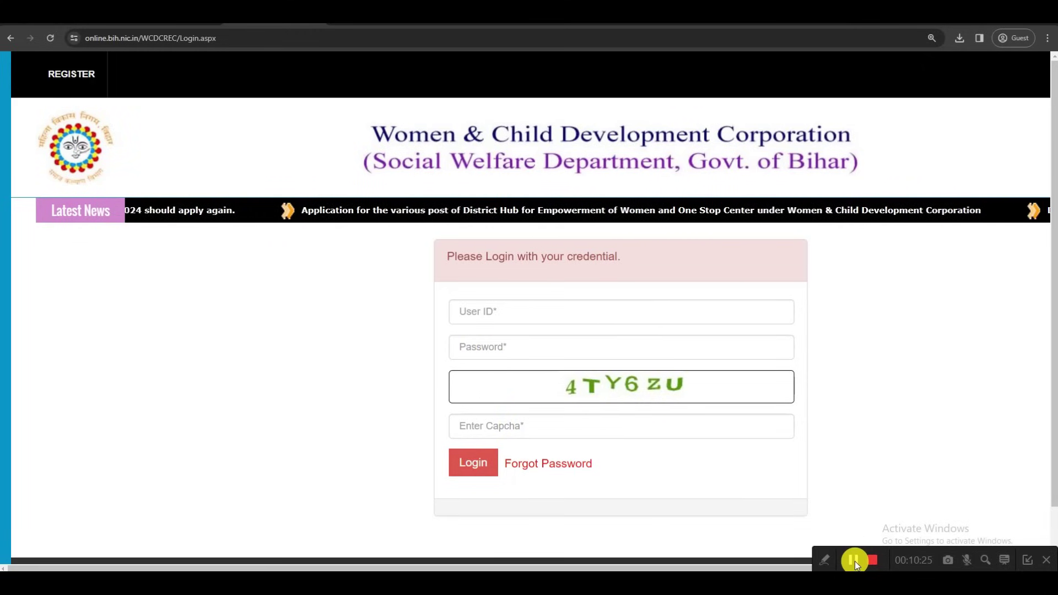
pyautogui.click(855, 561)
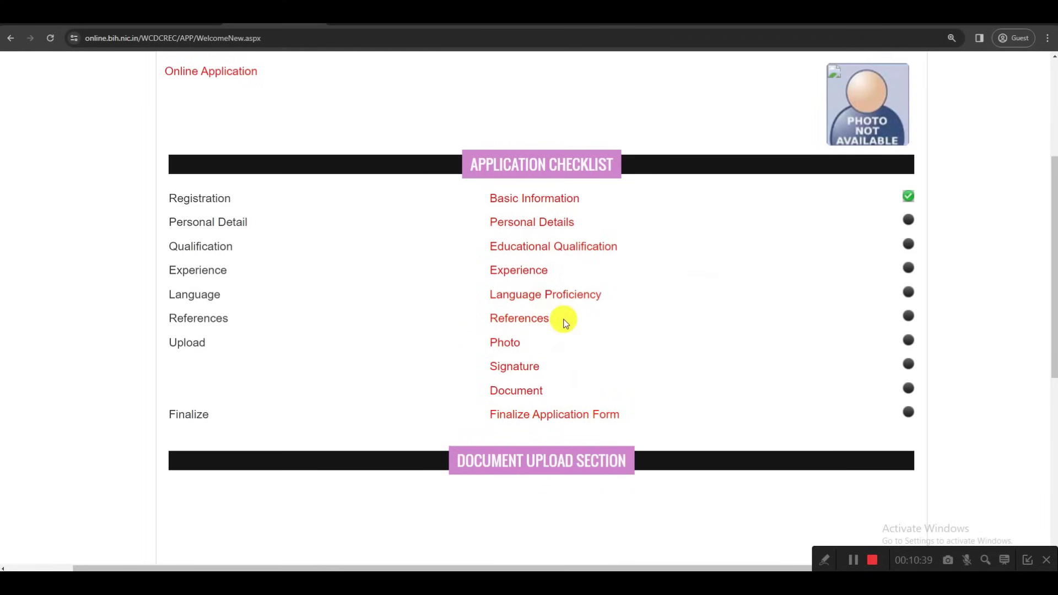
# Step: Open Personal Details from the application checklist and choose the applicant's marital status
pyautogui.click(539, 224)
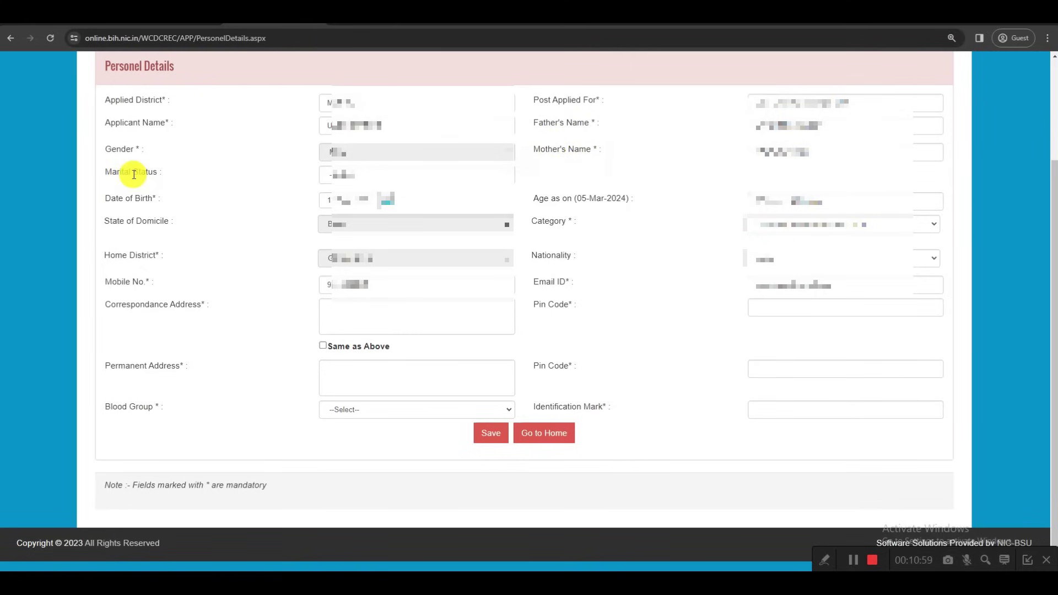
pyautogui.click(335, 175)
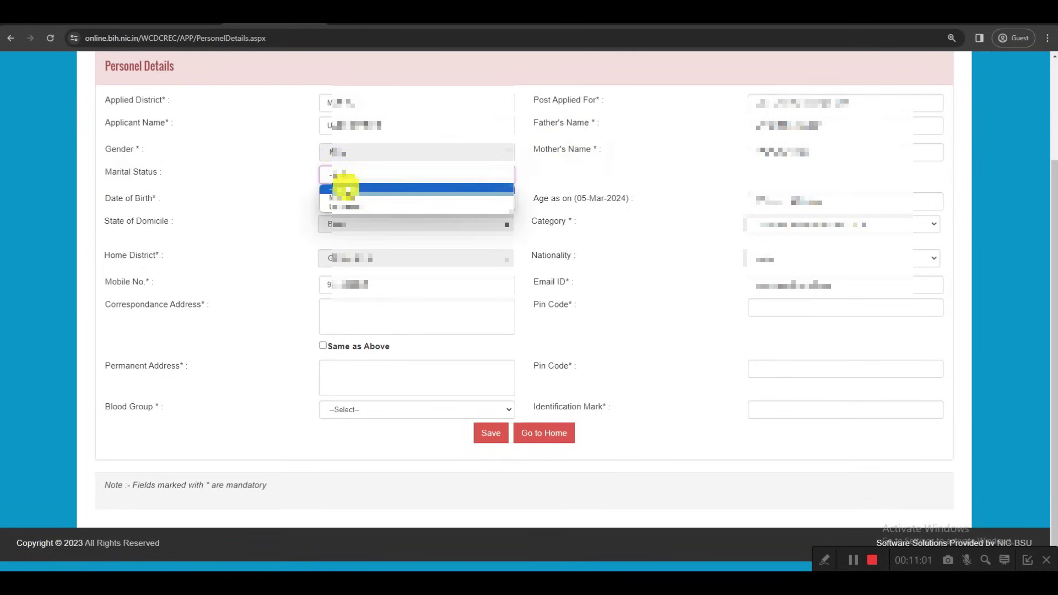
pyautogui.click(348, 207)
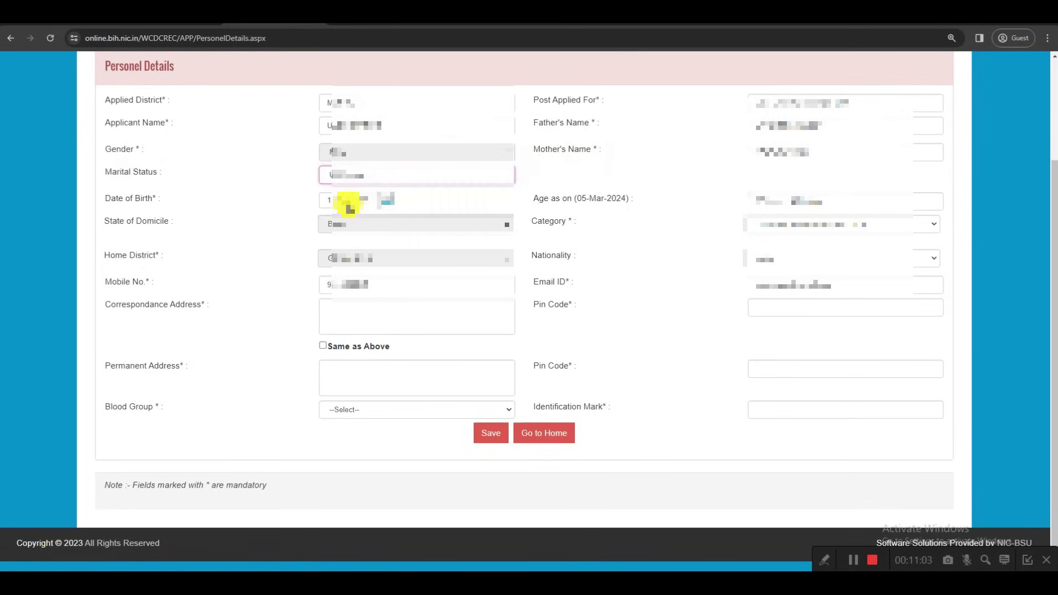
pyautogui.click(600, 179)
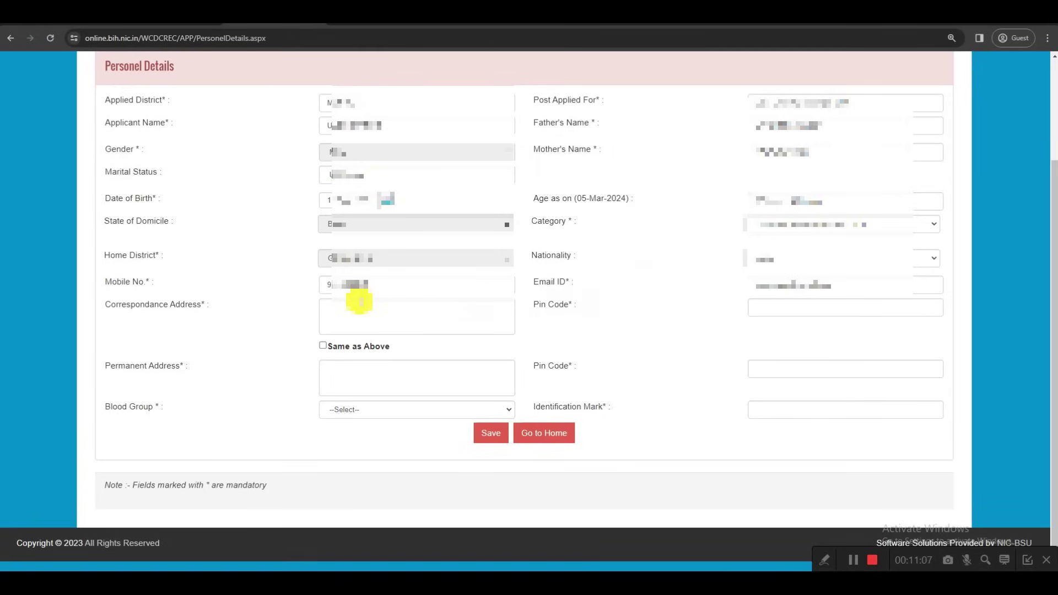
# Step: Highlight the correspondence address, permanent address and Identification Mark labels, and set the blood group to B +
pyautogui.moveTo(171, 305); pyautogui.dragTo(197, 305)
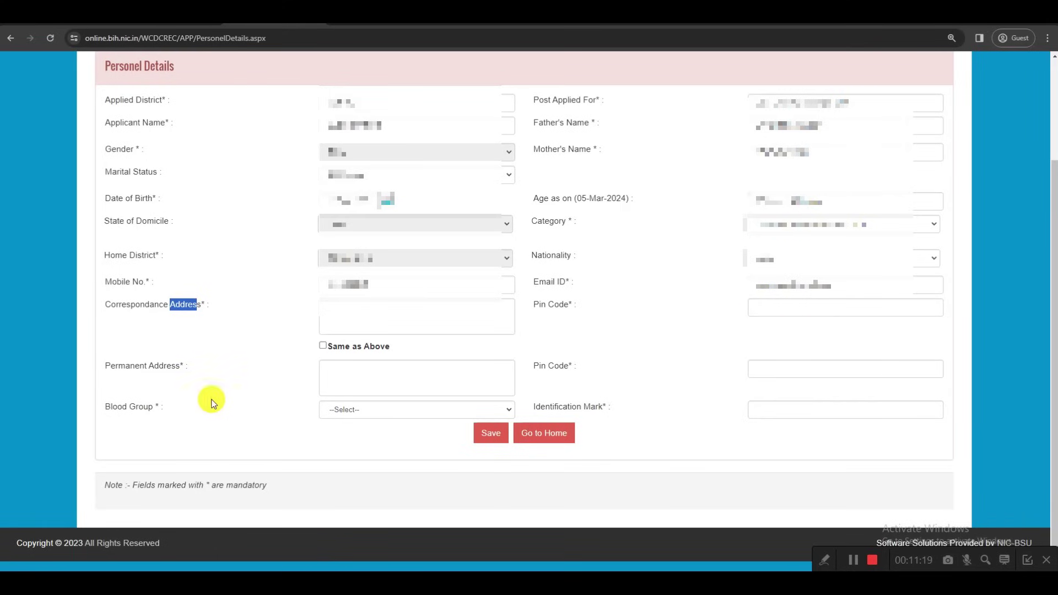
pyautogui.moveTo(122, 367); pyautogui.dragTo(184, 370)
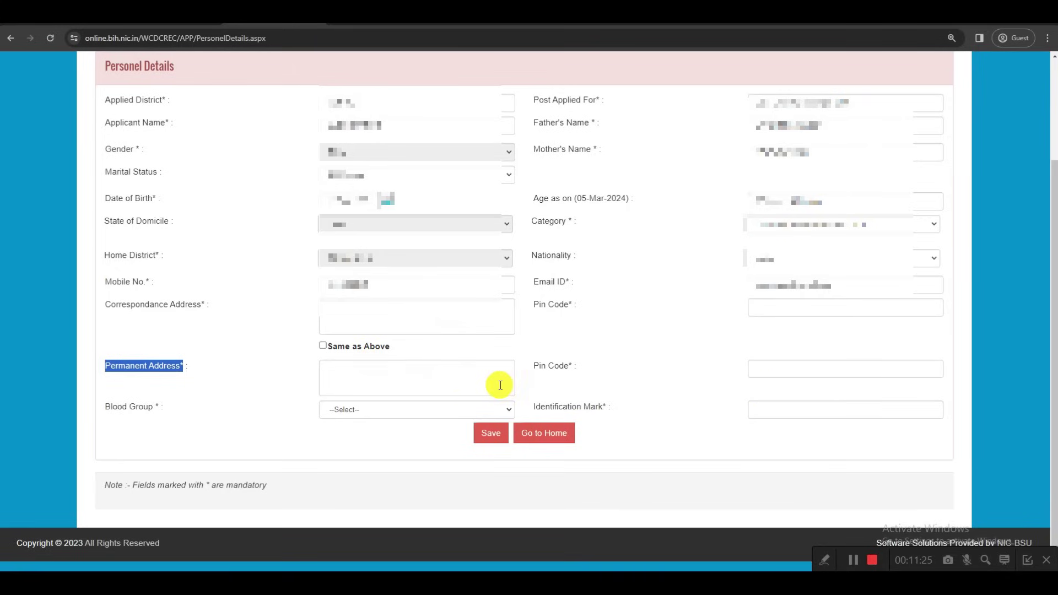
pyautogui.click(358, 412)
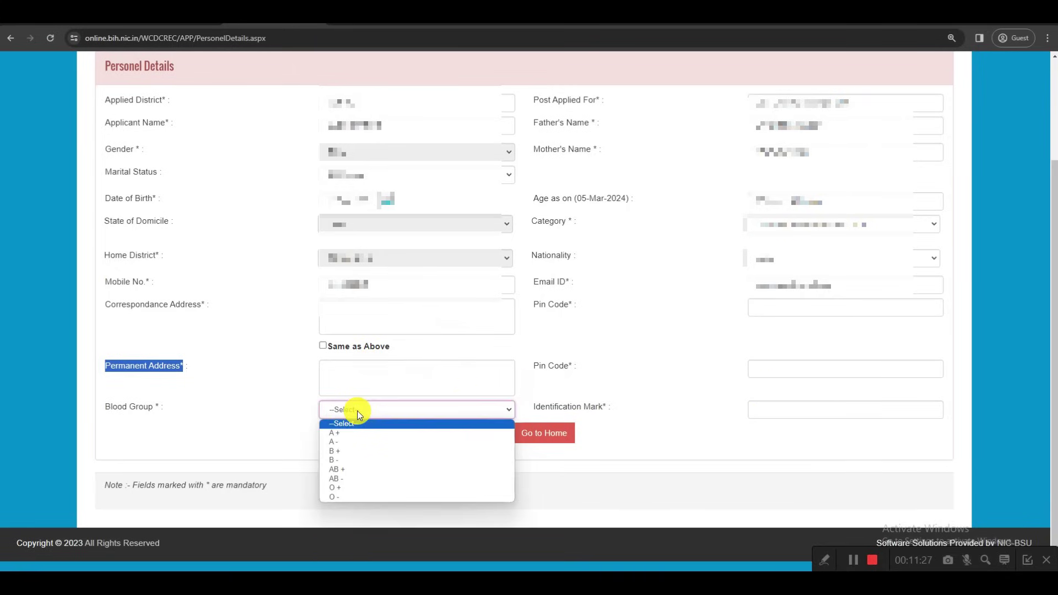
pyautogui.click(351, 450)
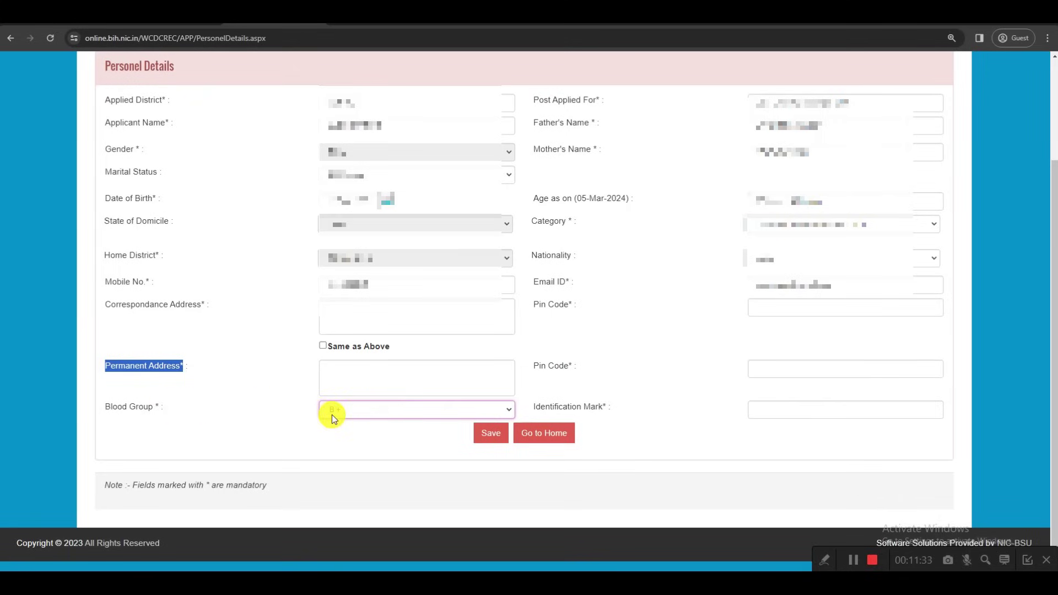
pyautogui.moveTo(532, 409); pyautogui.dragTo(600, 409)
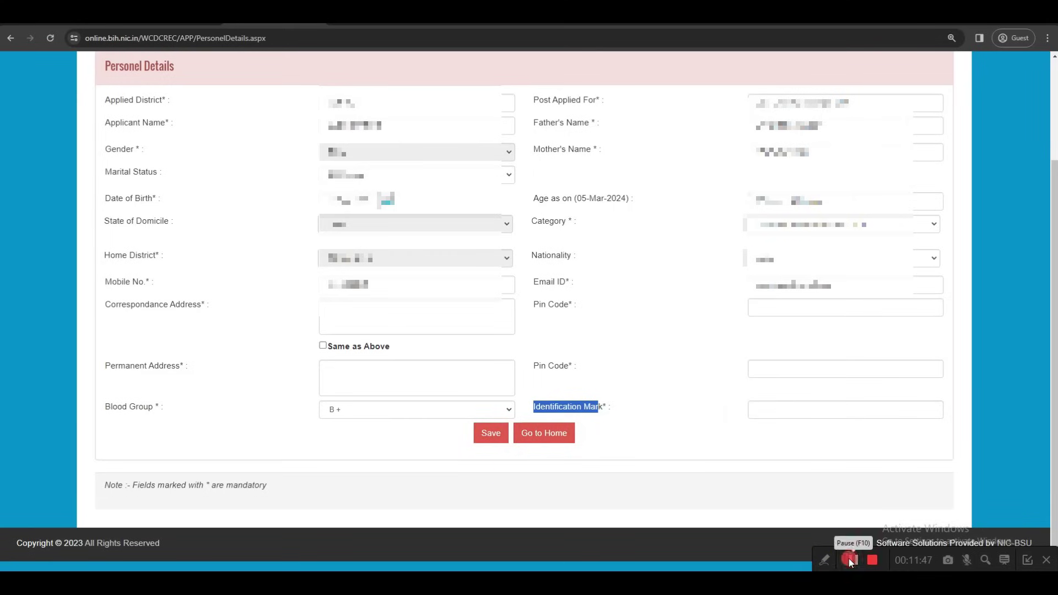
pyautogui.click(851, 559)
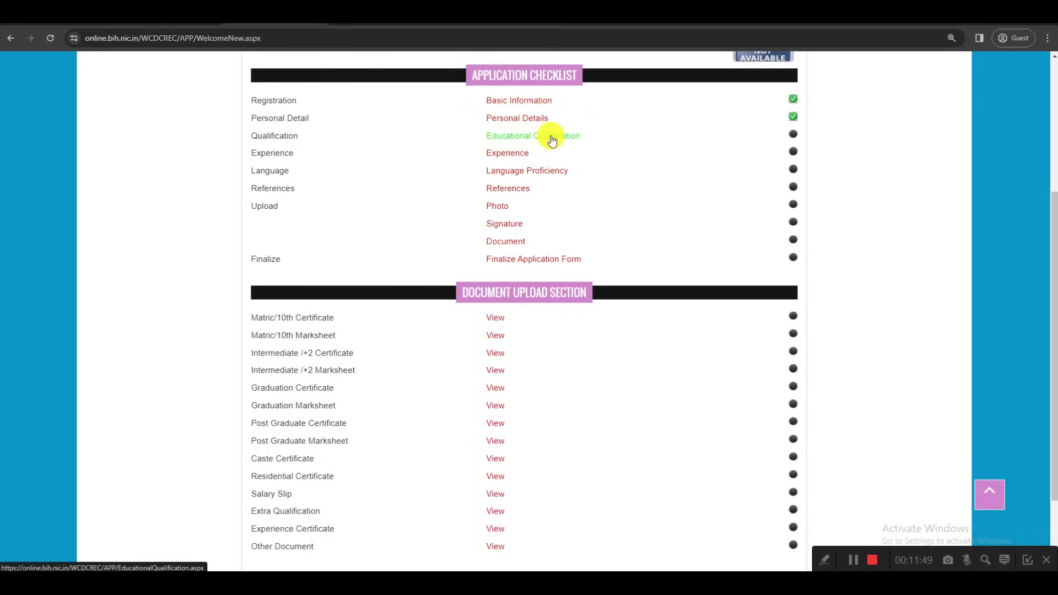
# Step: Open Educational Qualification from the checklist and highlight the Matric / 10th and Any Other row labels
pyautogui.click(518, 135)
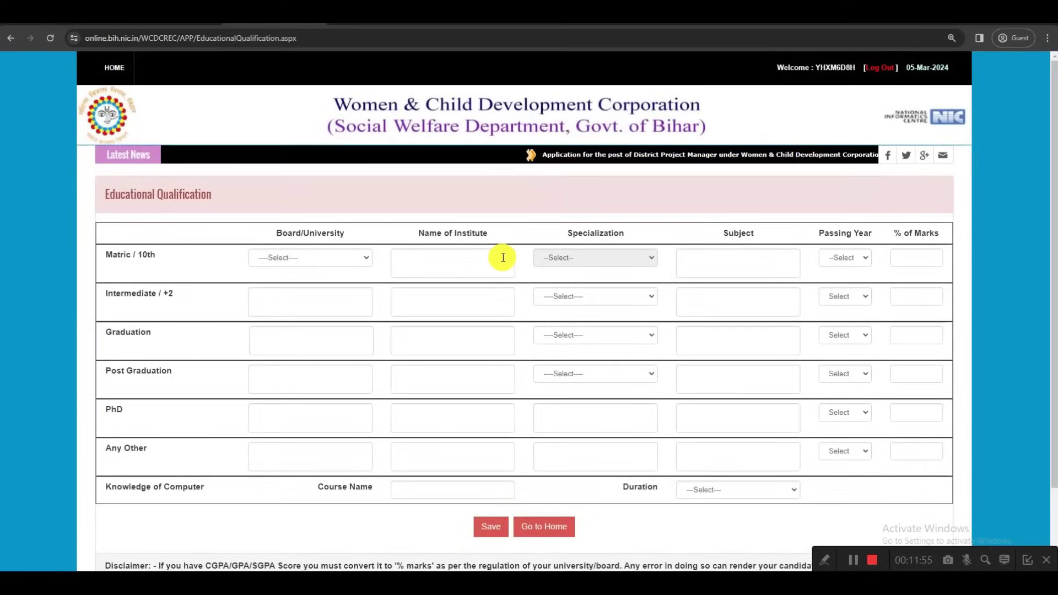
pyautogui.scroll(-1, 479, 258)
pyautogui.moveTo(111, 201); pyautogui.dragTo(150, 201)
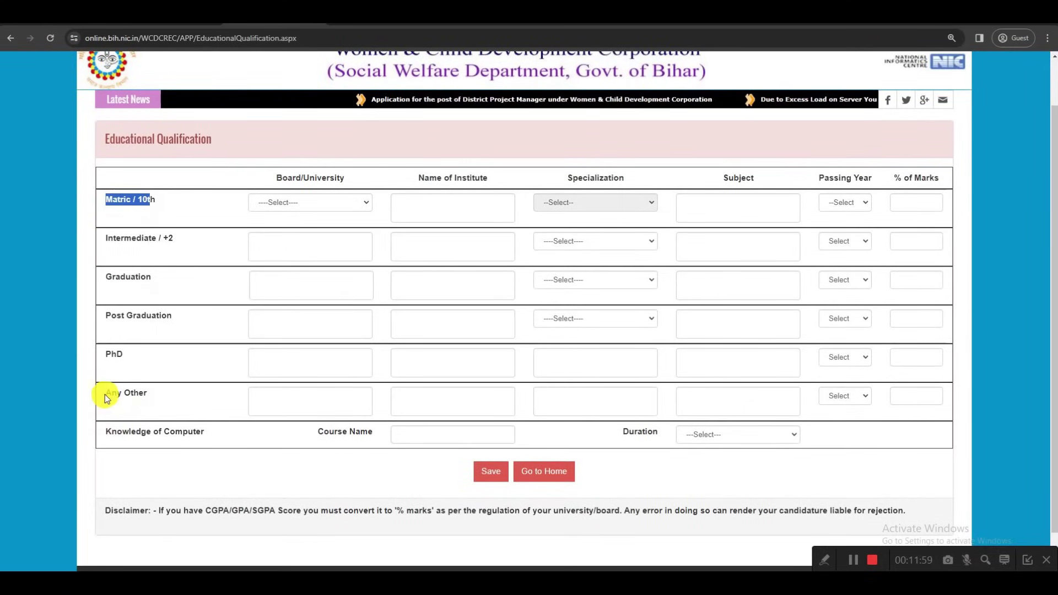
pyautogui.moveTo(106, 395); pyautogui.dragTo(142, 395)
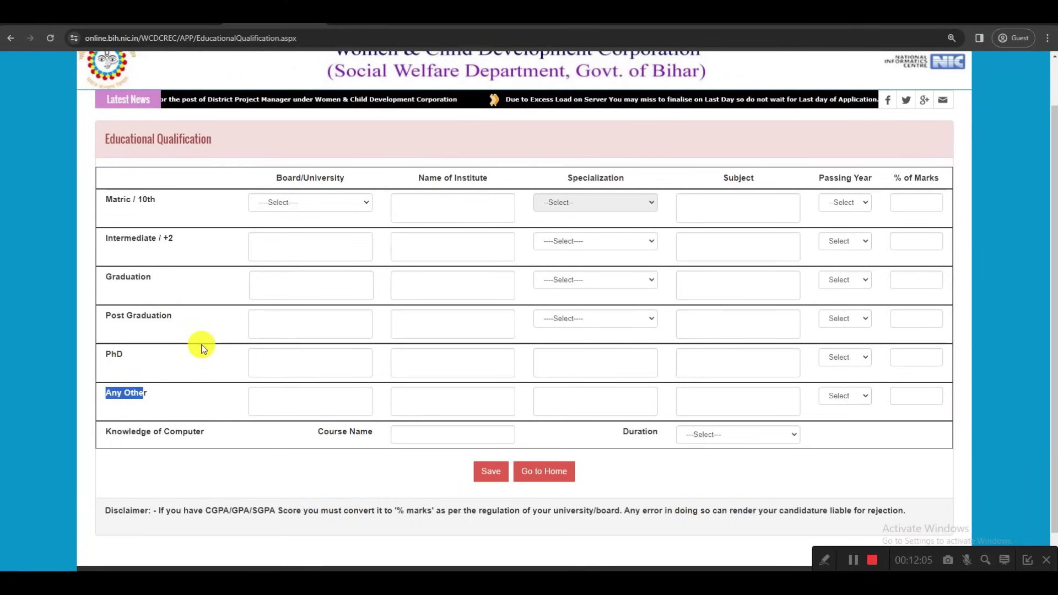
# Step: Set the Matric / 10th board to BIHAR SCHOOL EXAMINATION BOARD and the passing year to 2012, highlighting the institute and subject headings
pyautogui.click(277, 203)
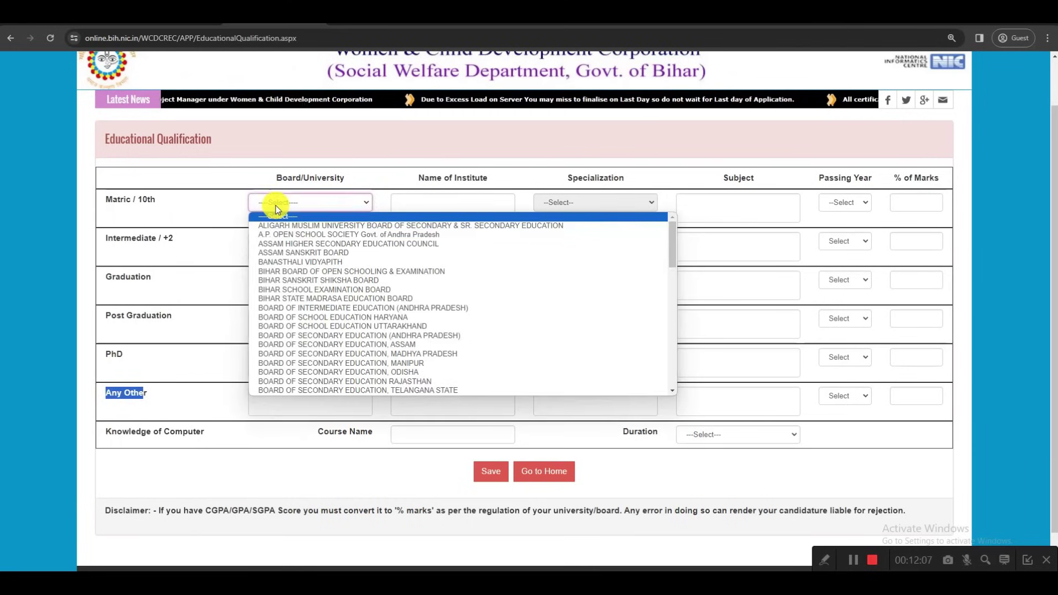
pyautogui.click(294, 290)
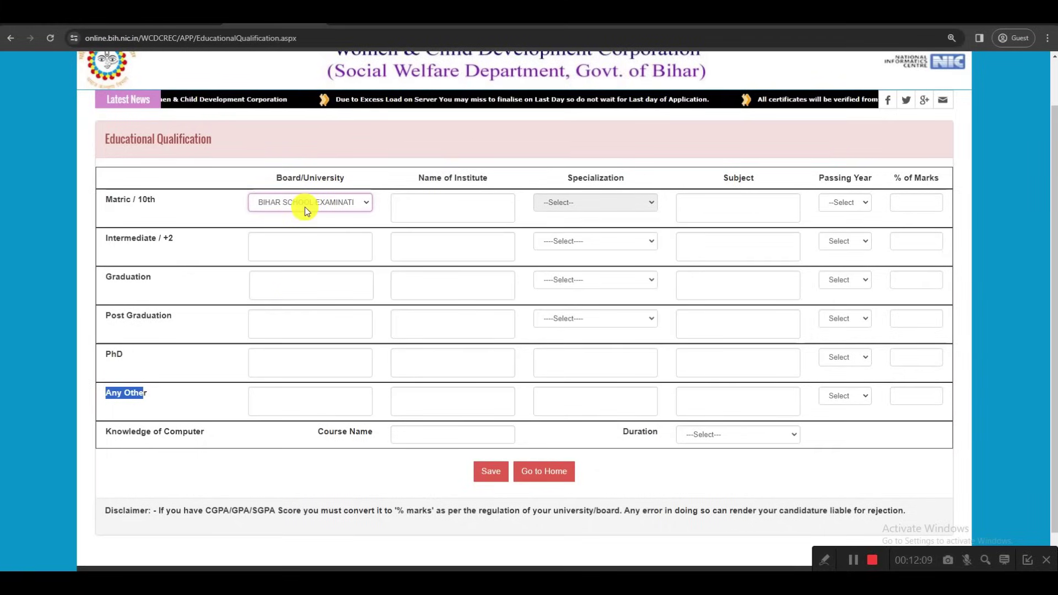
pyautogui.moveTo(418, 177); pyautogui.dragTo(493, 177)
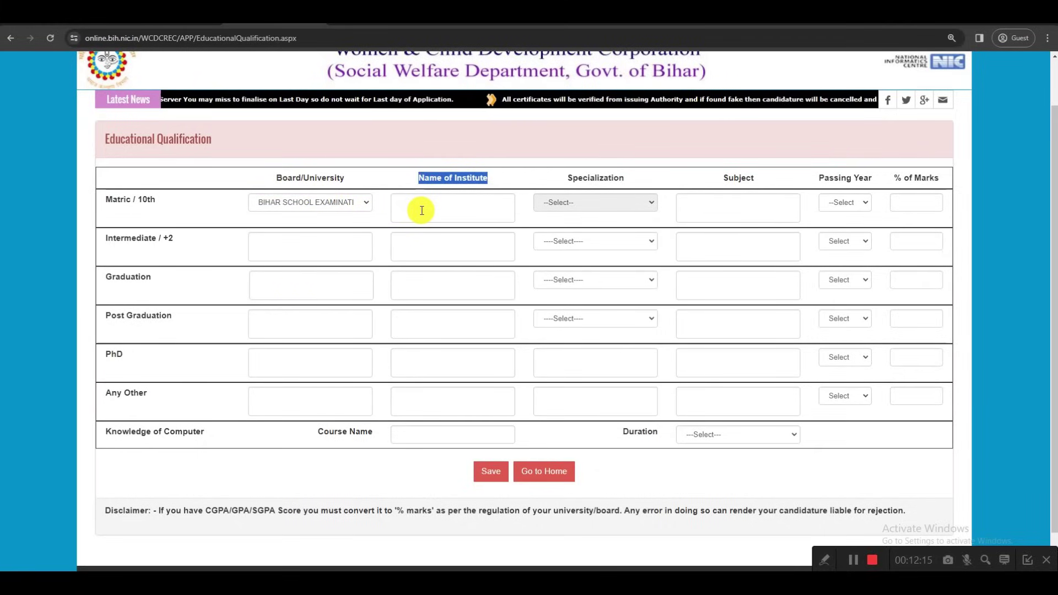
pyautogui.moveTo(722, 177); pyautogui.dragTo(755, 178)
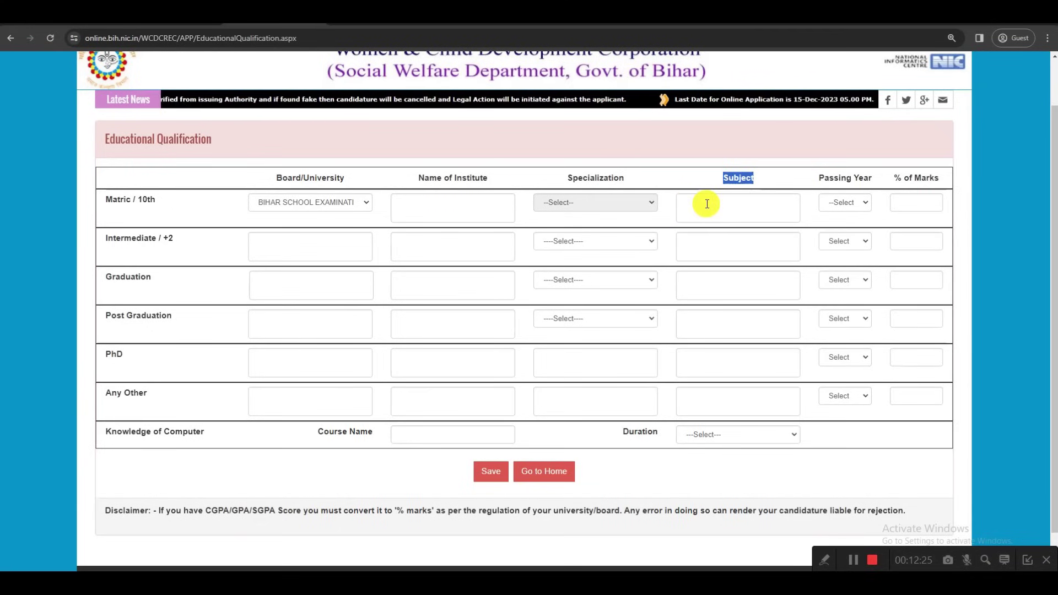
pyautogui.click(839, 204)
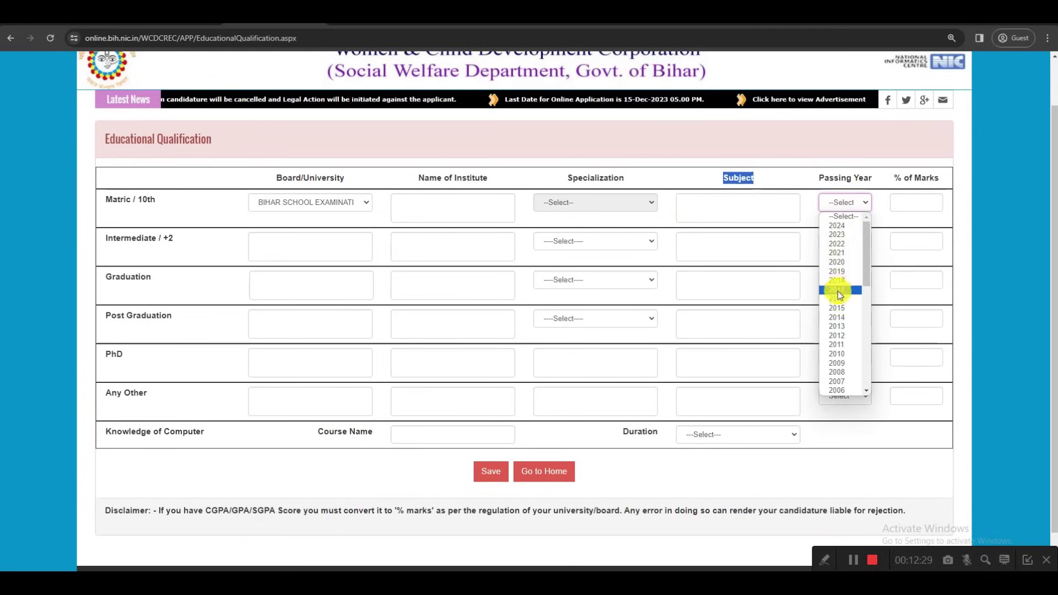
pyautogui.click(841, 335)
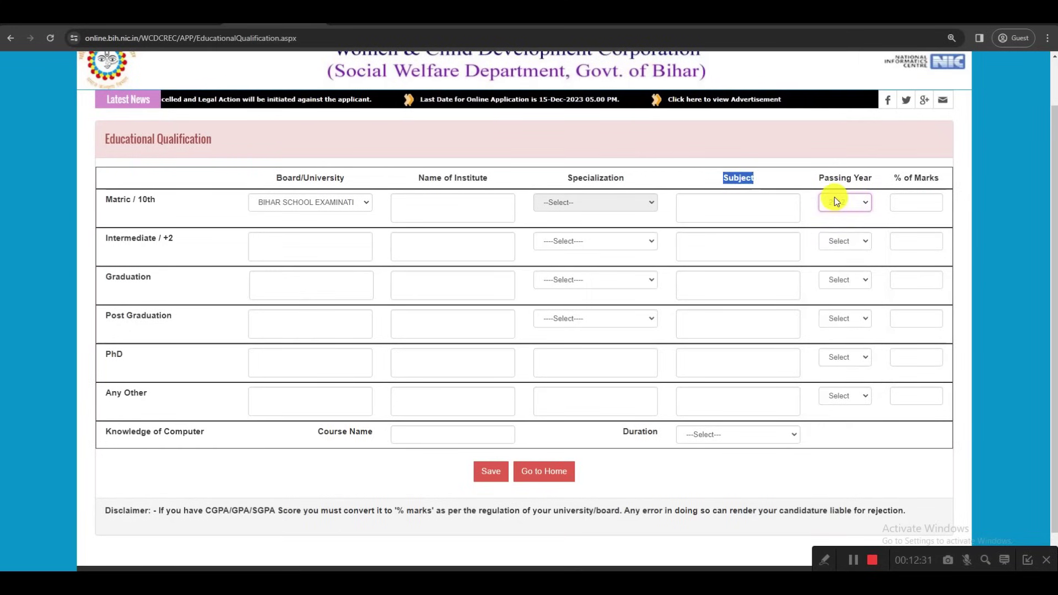
# Step: Highlight the % of Marks heading and Intermediate / +2 label, and set that row's specialization to Science and passing year to 2014
pyautogui.moveTo(894, 177); pyautogui.dragTo(943, 182)
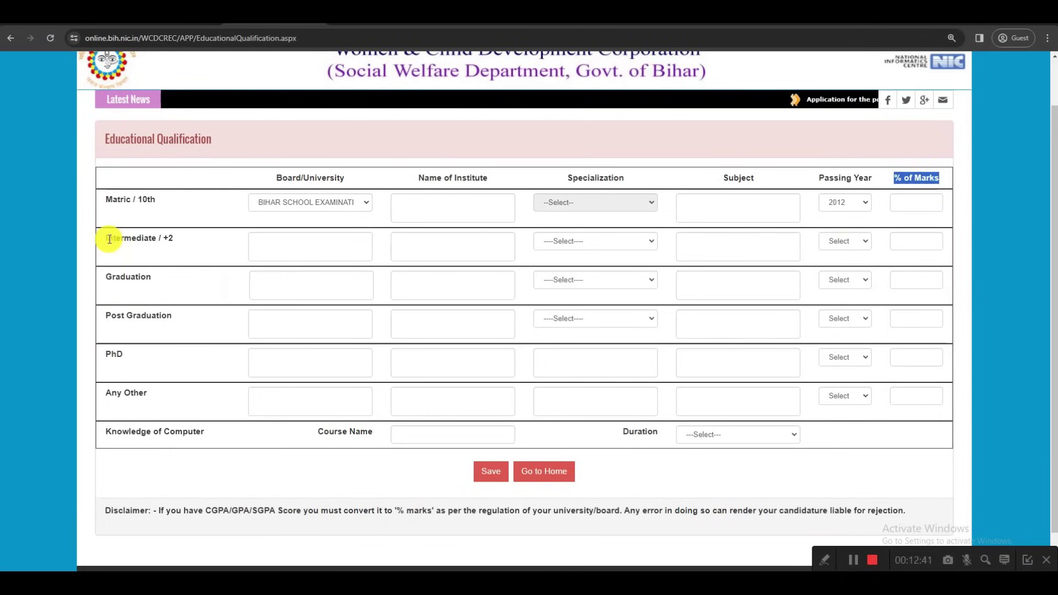
pyautogui.moveTo(110, 239); pyautogui.dragTo(173, 241)
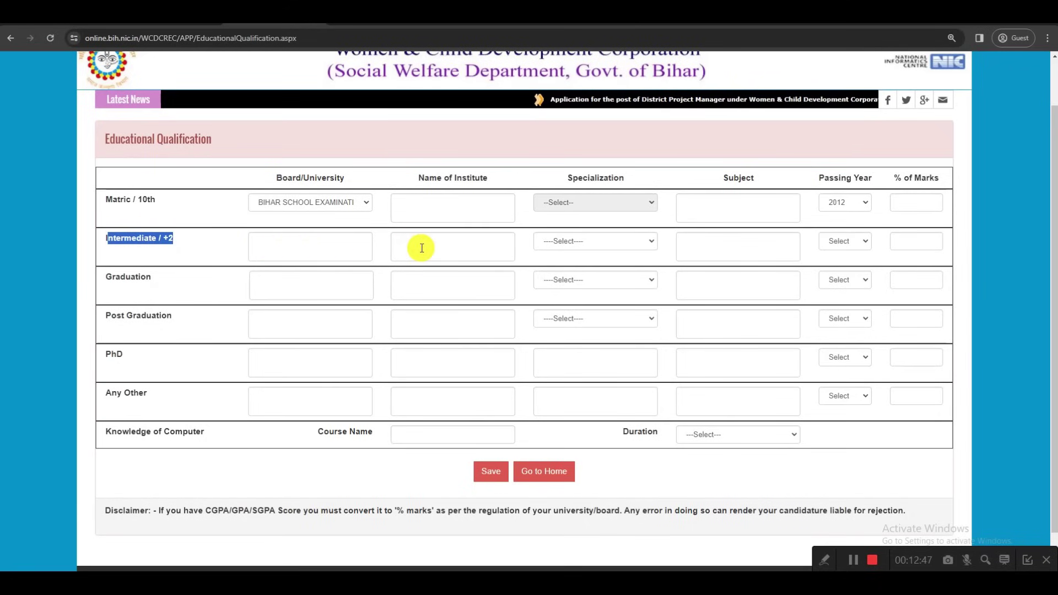
pyautogui.click(553, 246)
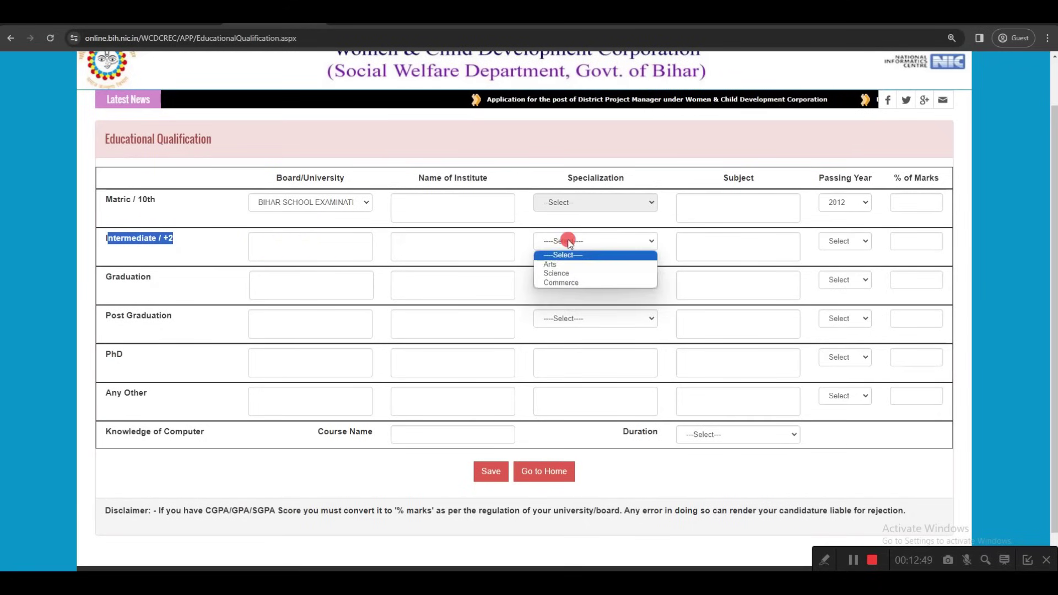
pyautogui.click(552, 273)
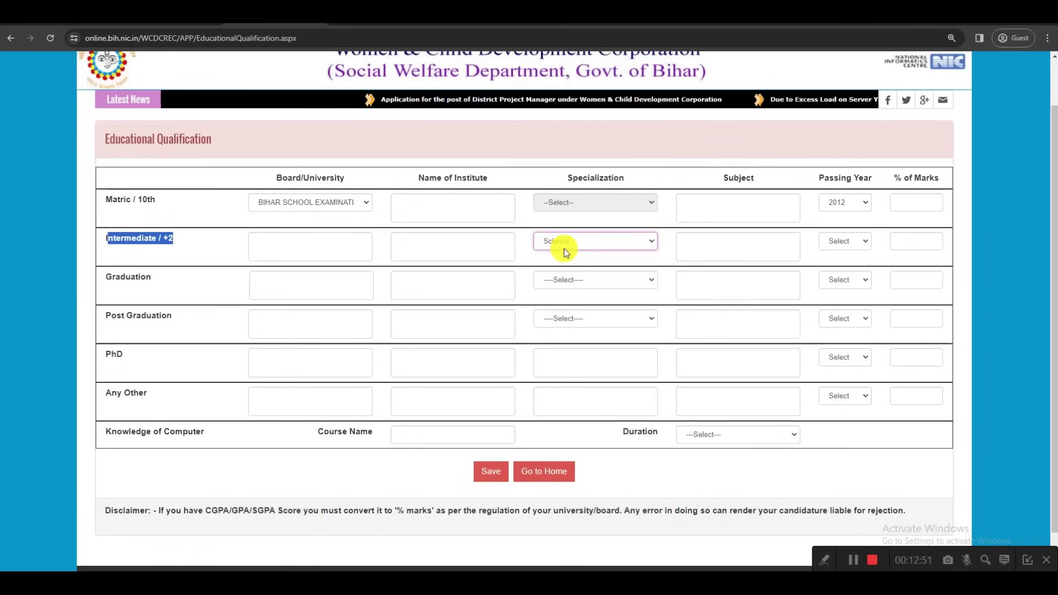
pyautogui.click(716, 247)
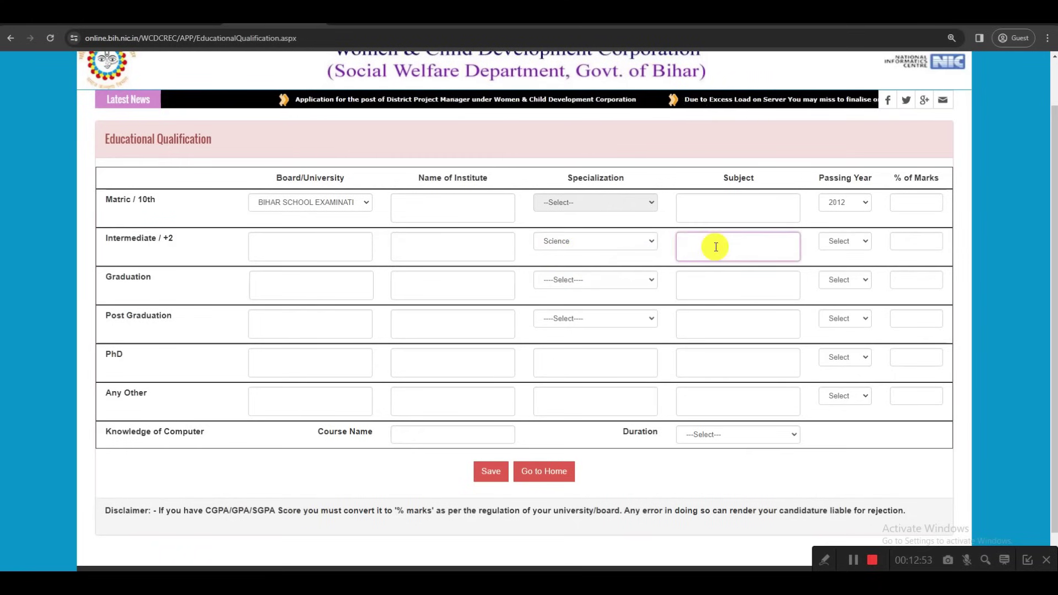
pyautogui.click(839, 240)
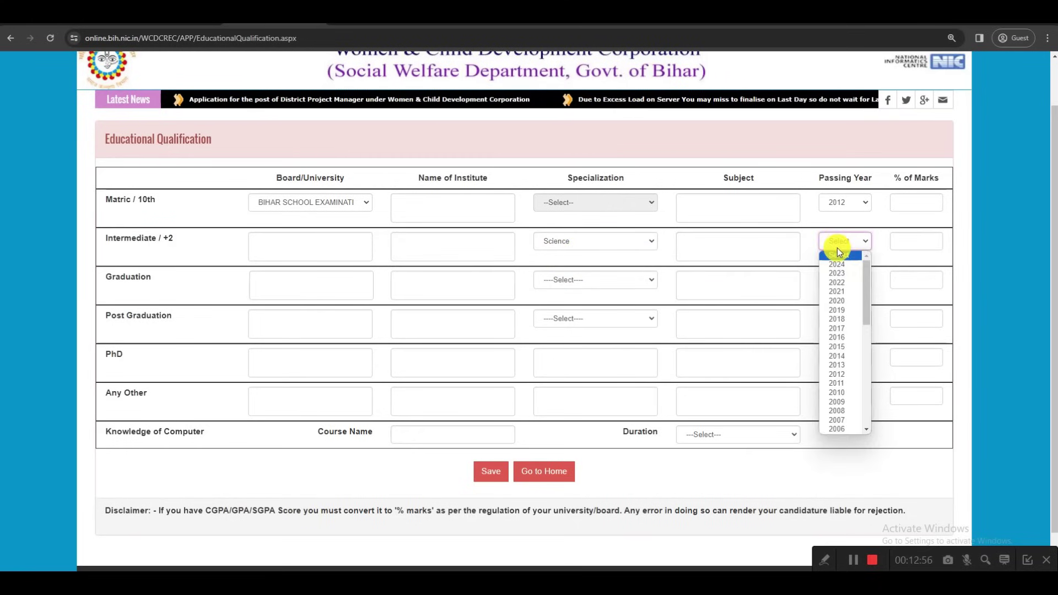
pyautogui.click(844, 356)
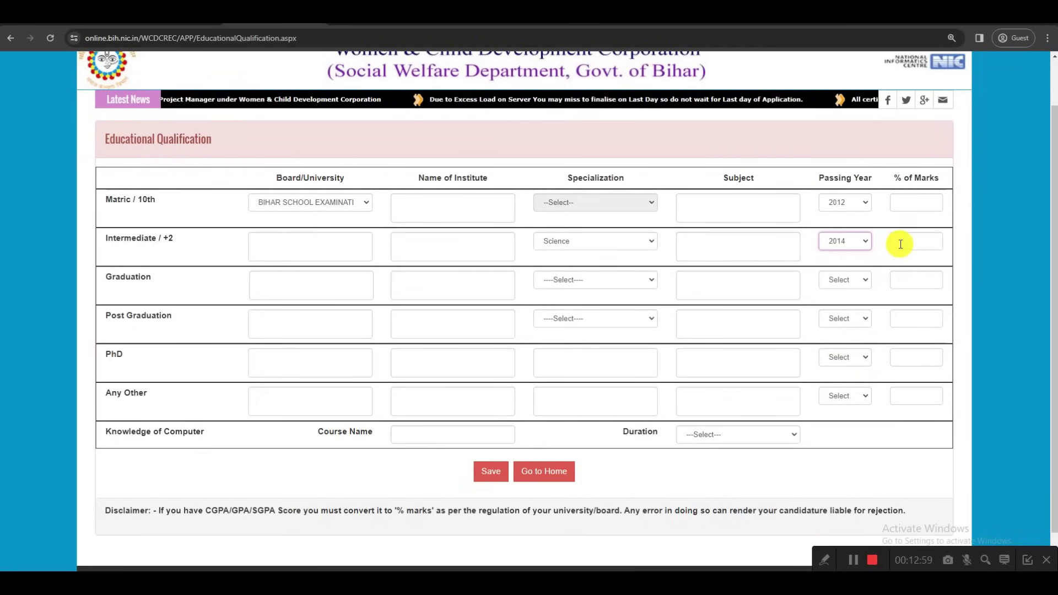
# Step: Highlight the Graduation label, consult the recruitment notice PDF, set the Graduation specialization to Bachelor in Computer/IT, and view its passing year options
pyautogui.moveTo(100, 279); pyautogui.dragTo(154, 280)
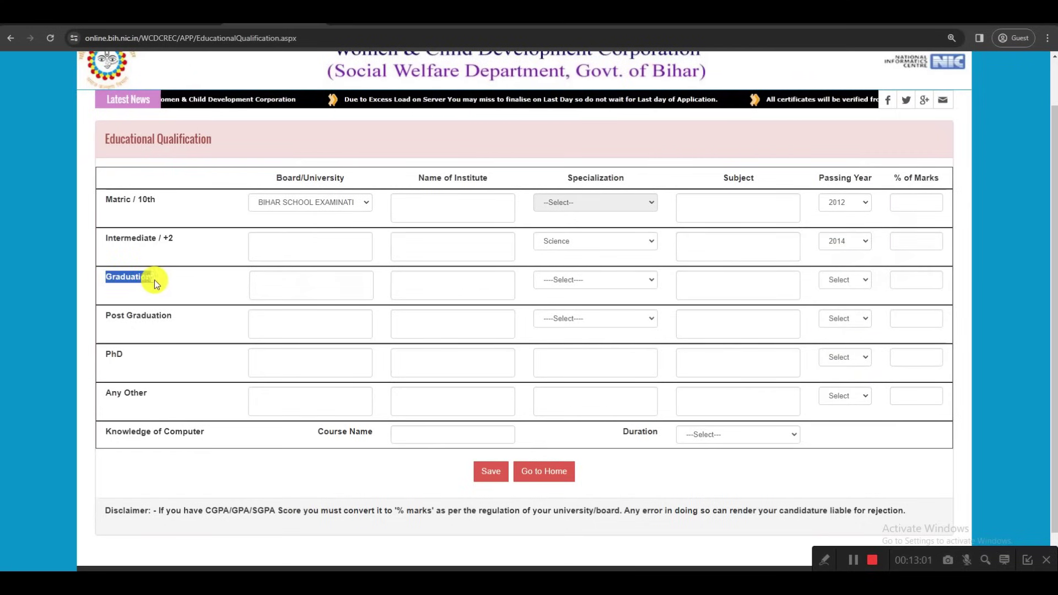
pyautogui.click(567, 287)
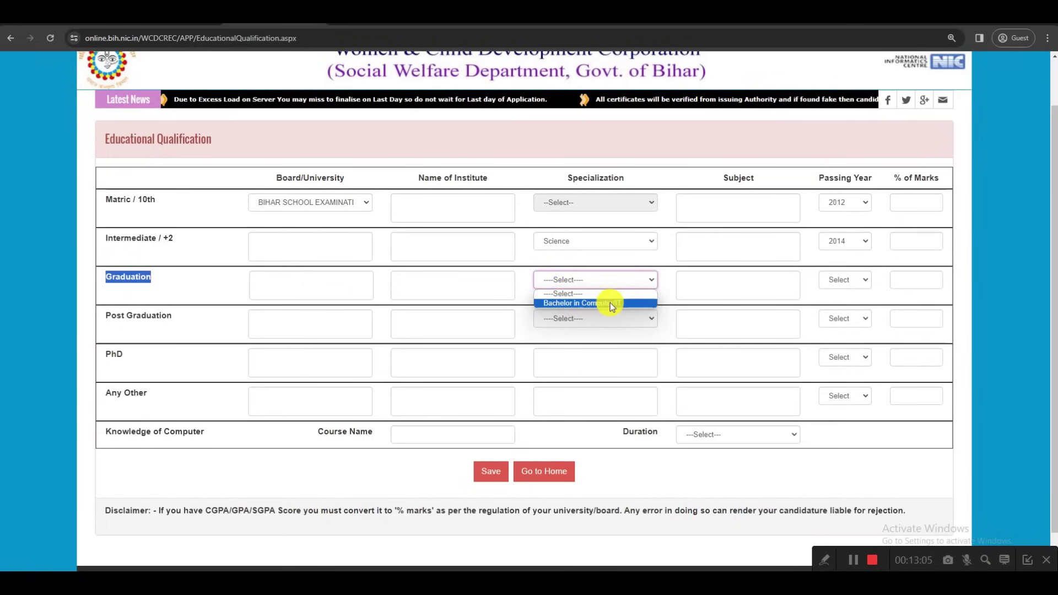
pyautogui.click(693, 25)
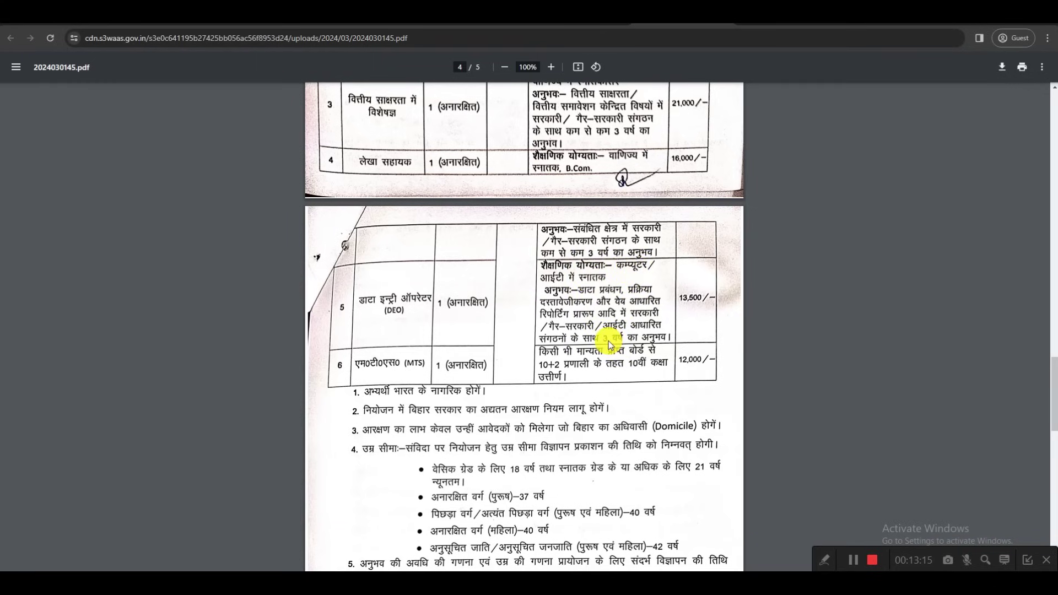
pyautogui.click(281, 27)
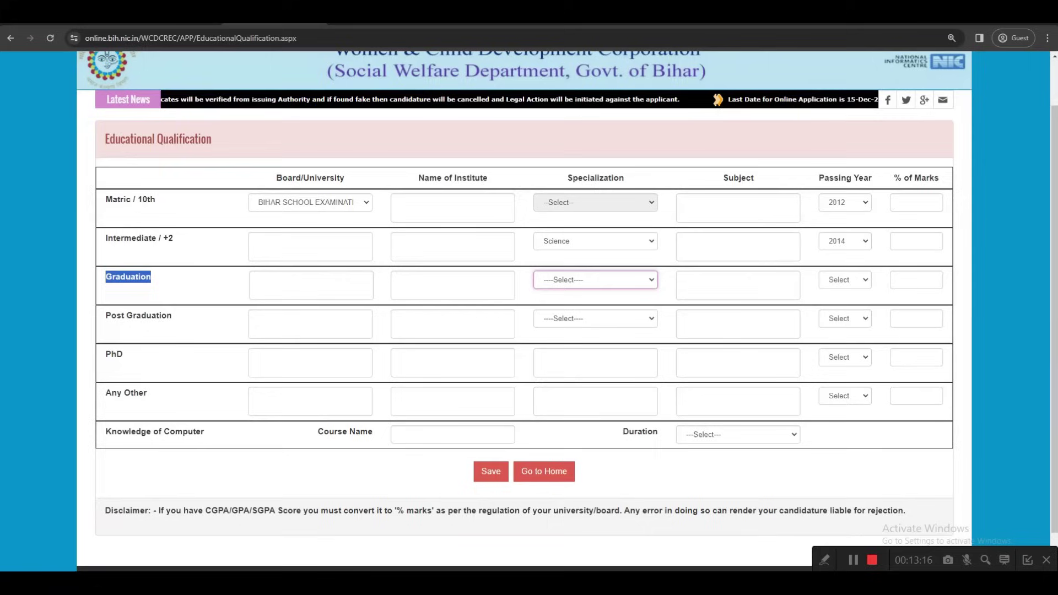
pyautogui.click(603, 285)
pyautogui.click(603, 302)
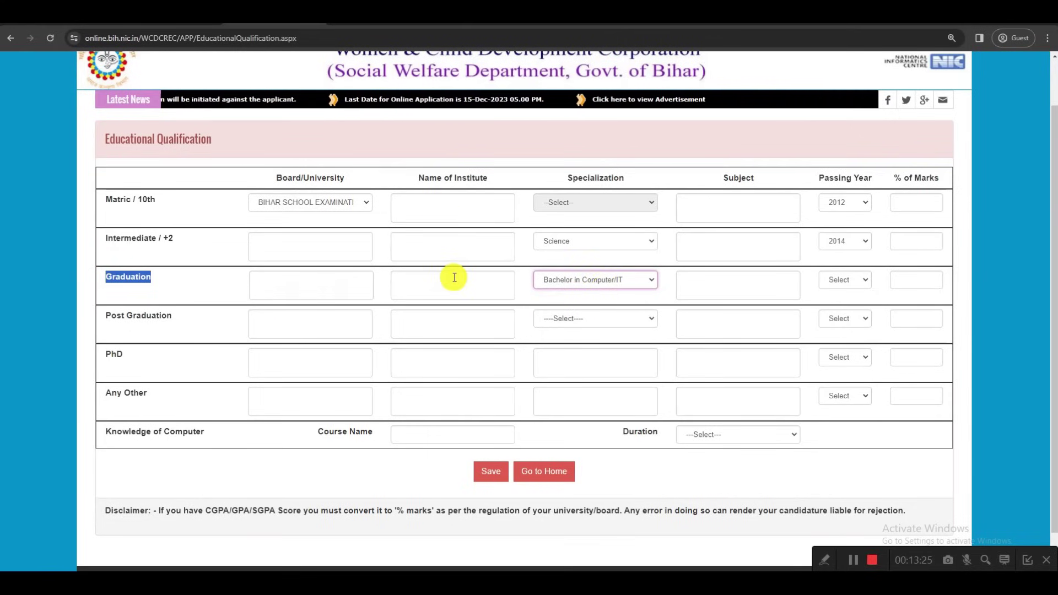
pyautogui.click(843, 280)
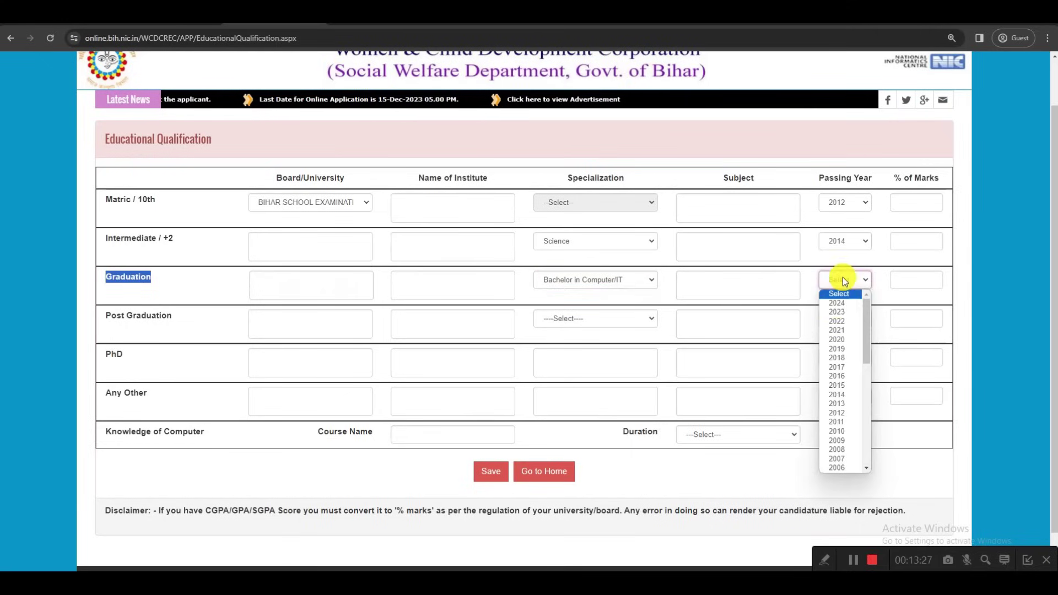
pyautogui.click(809, 292)
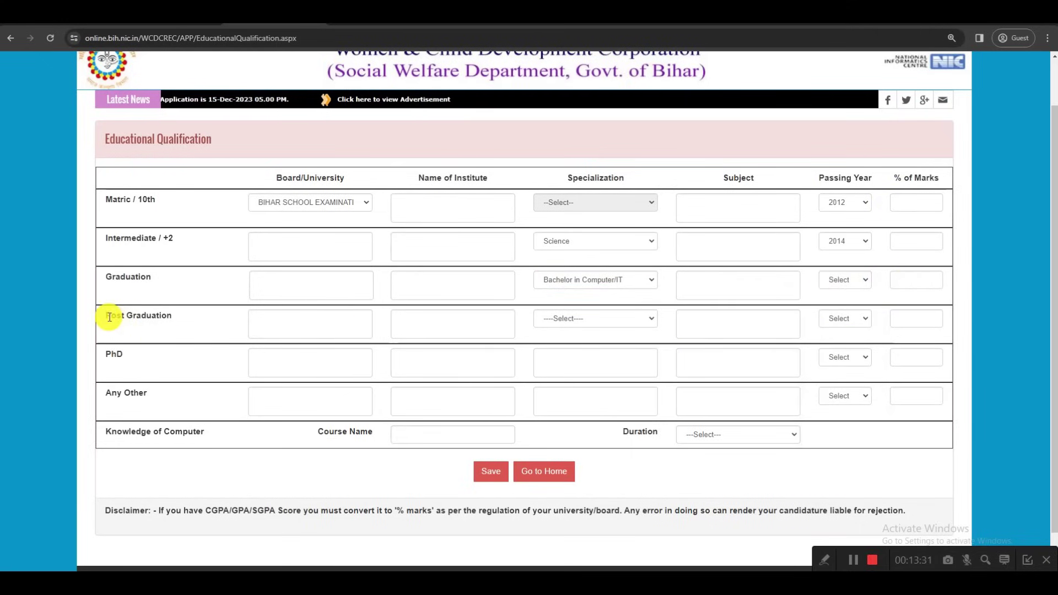
# Step: Examine the Post Graduation specialization options and highlight the Post Graduation, PhD and Any Other row labels
pyautogui.moveTo(109, 317); pyautogui.dragTo(157, 317)
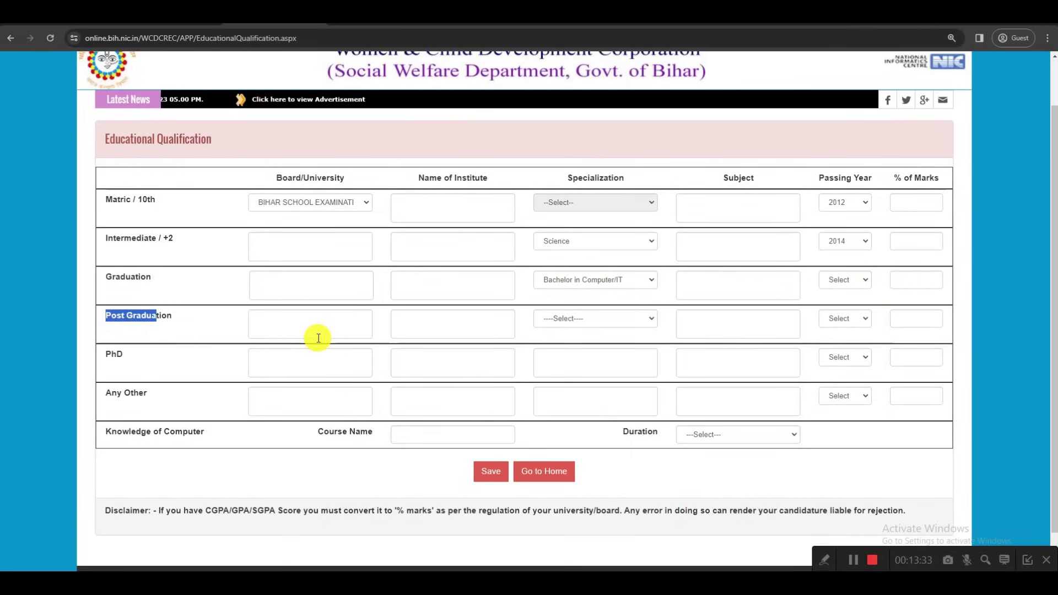
pyautogui.click(562, 318)
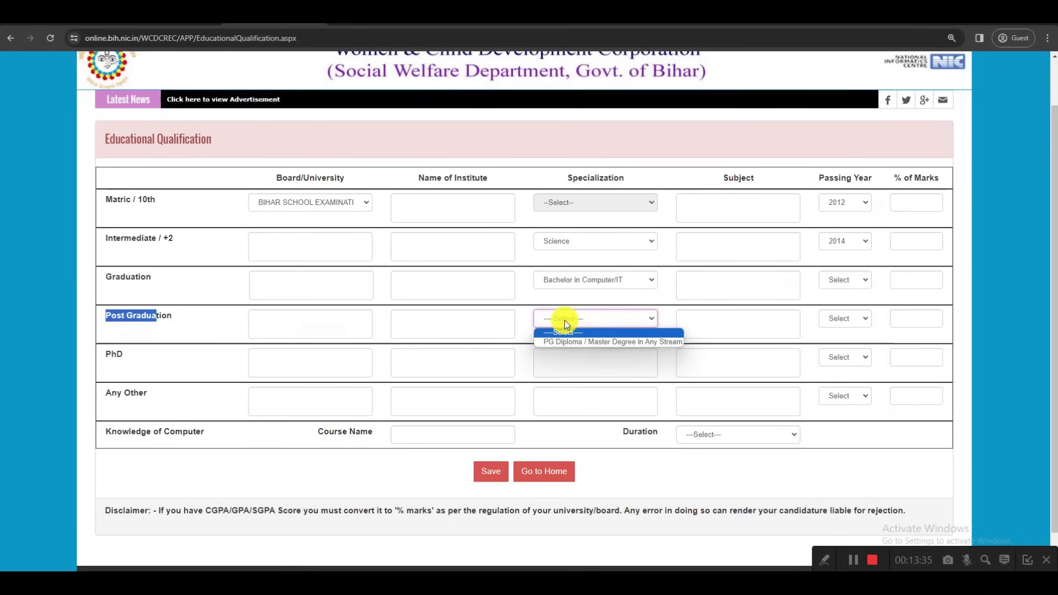
pyautogui.click(201, 333)
pyautogui.click(105, 362)
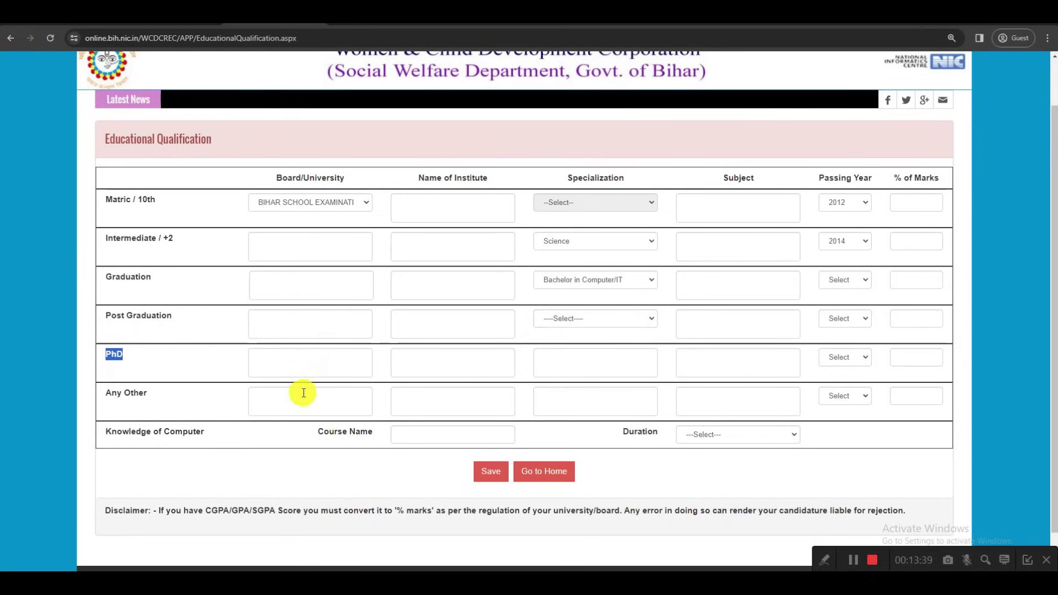
pyautogui.moveTo(109, 395); pyautogui.dragTo(150, 398)
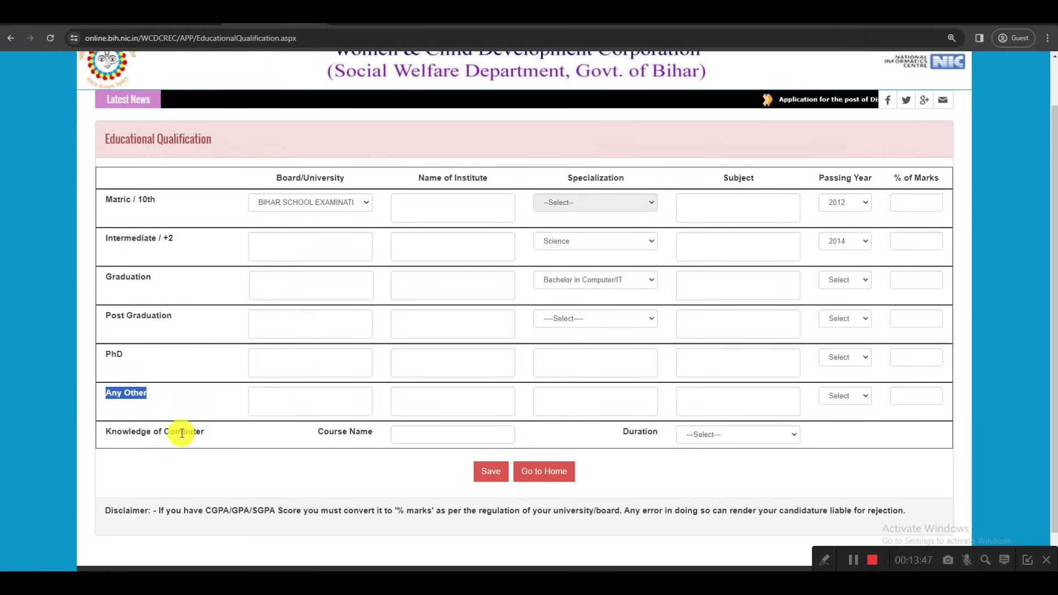
# Step: Highlight the computer Course Name label, view the duration options, and place the cursor in the course name field
pyautogui.moveTo(318, 431); pyautogui.dragTo(367, 432)
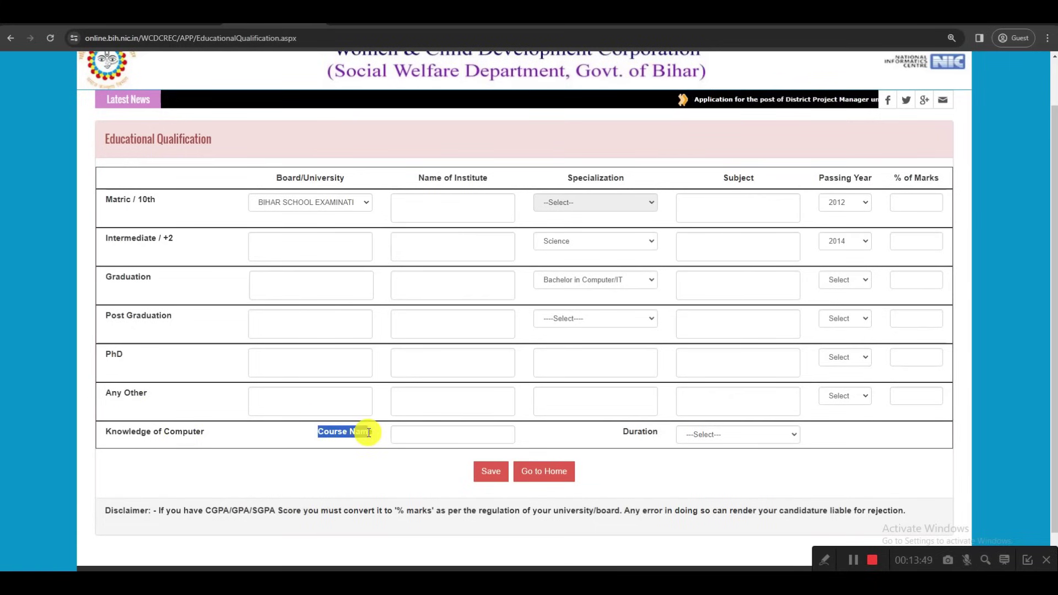
pyautogui.click(701, 436)
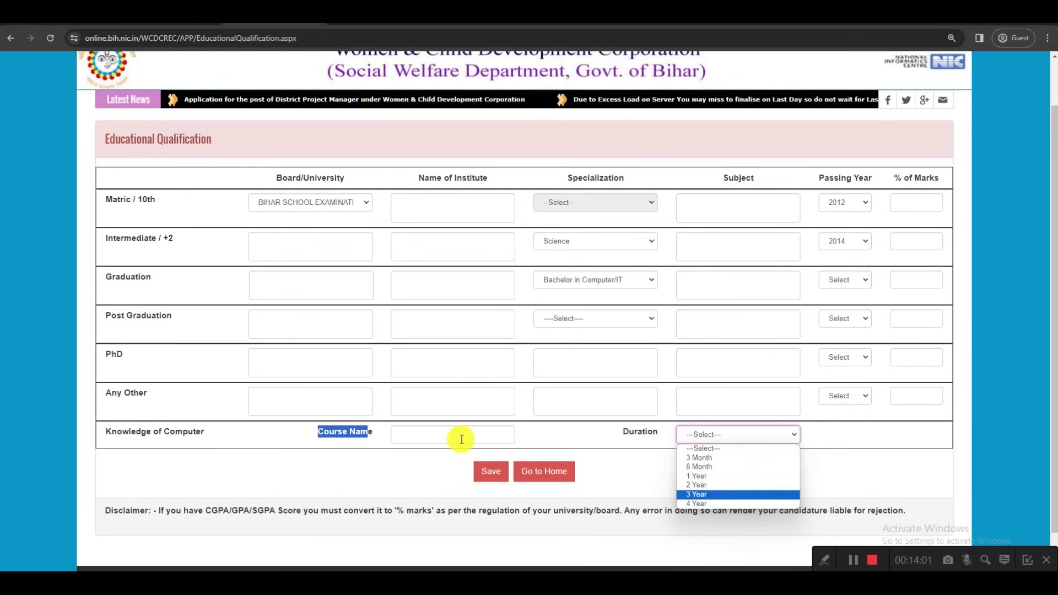
pyautogui.click(415, 436)
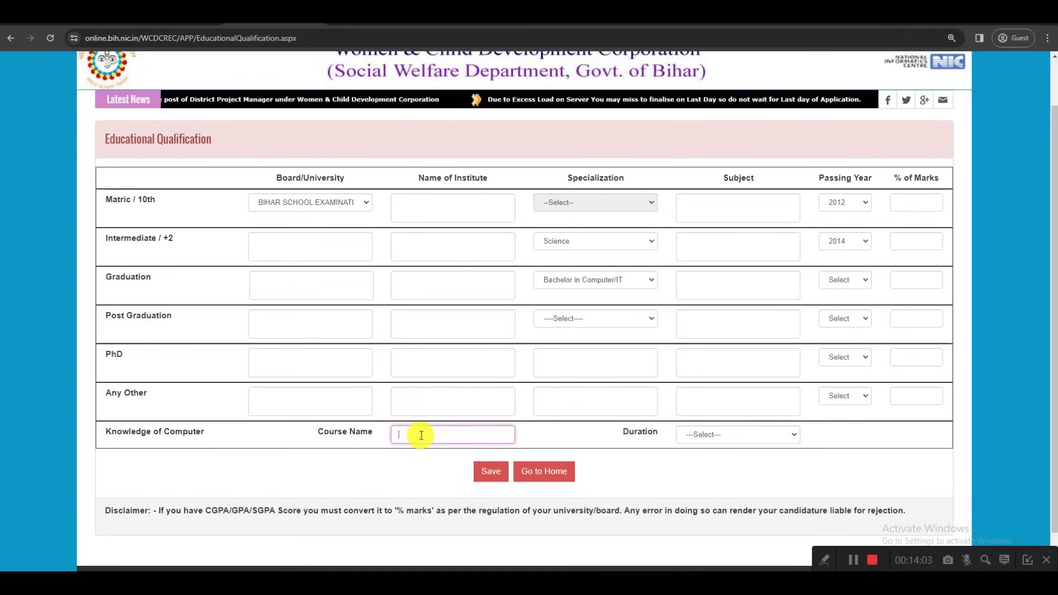